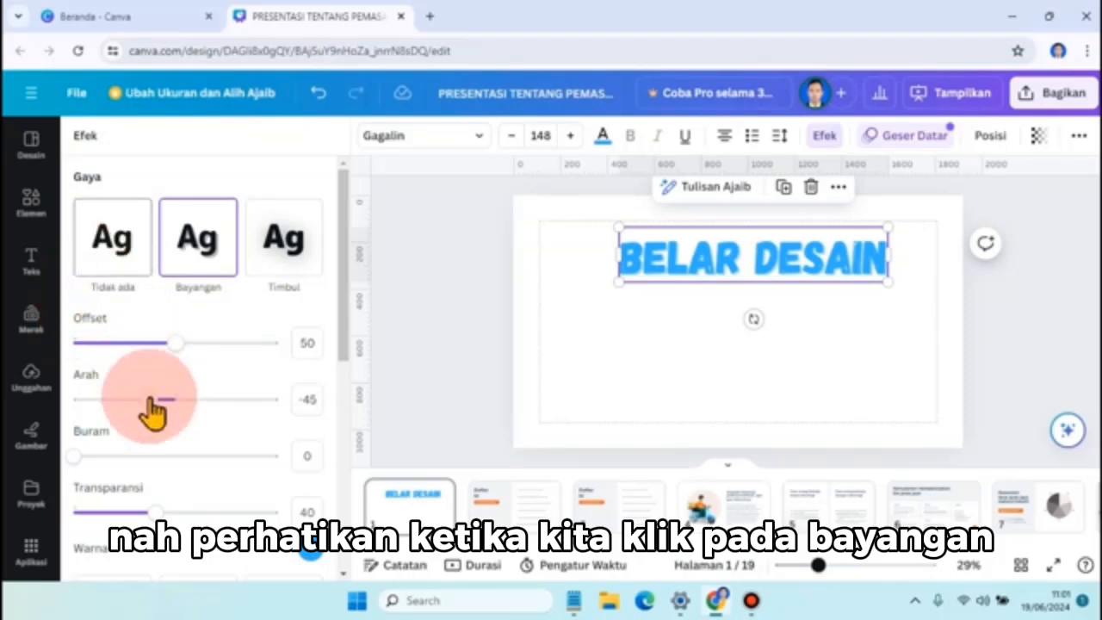
- Adjust the shadow effect of the BELAR DESAIN heading to offset 62, direction -4, blur 11 and transparency 48
scroll(214, 394, down, 3)
scroll(198, 379, up, 3)
drag(184, 366, 172, 342)
click(198, 343)
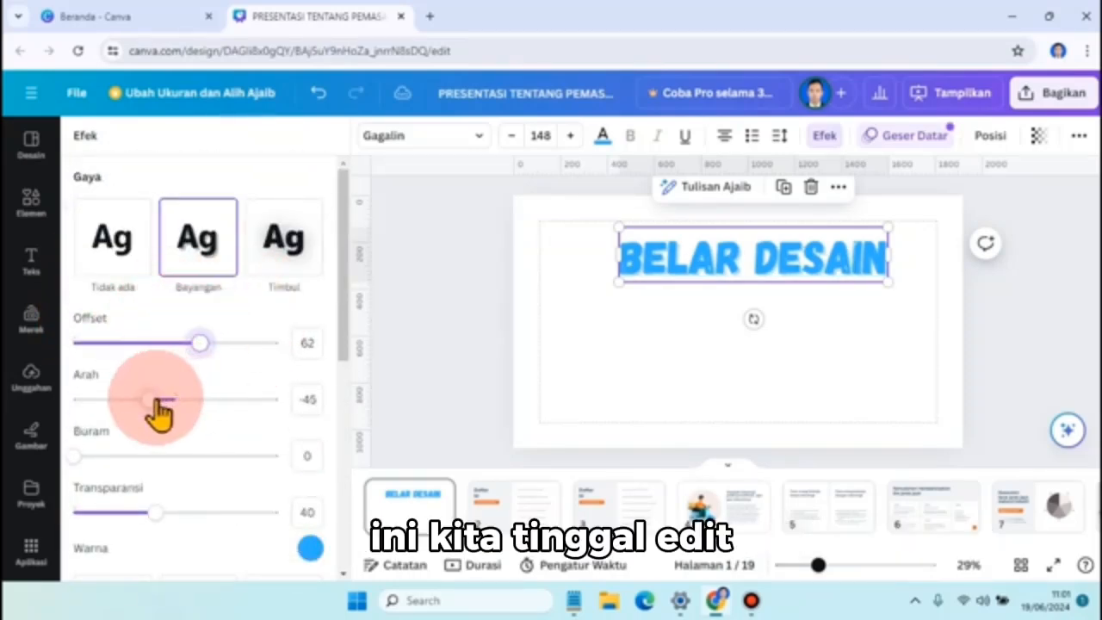
drag(152, 398, 121, 399)
click(170, 398)
drag(74, 457, 97, 482)
mouse_move(155, 517)
mouse_down()
mouse_move(246, 512)
mouse_move(172, 513)
mouse_up()
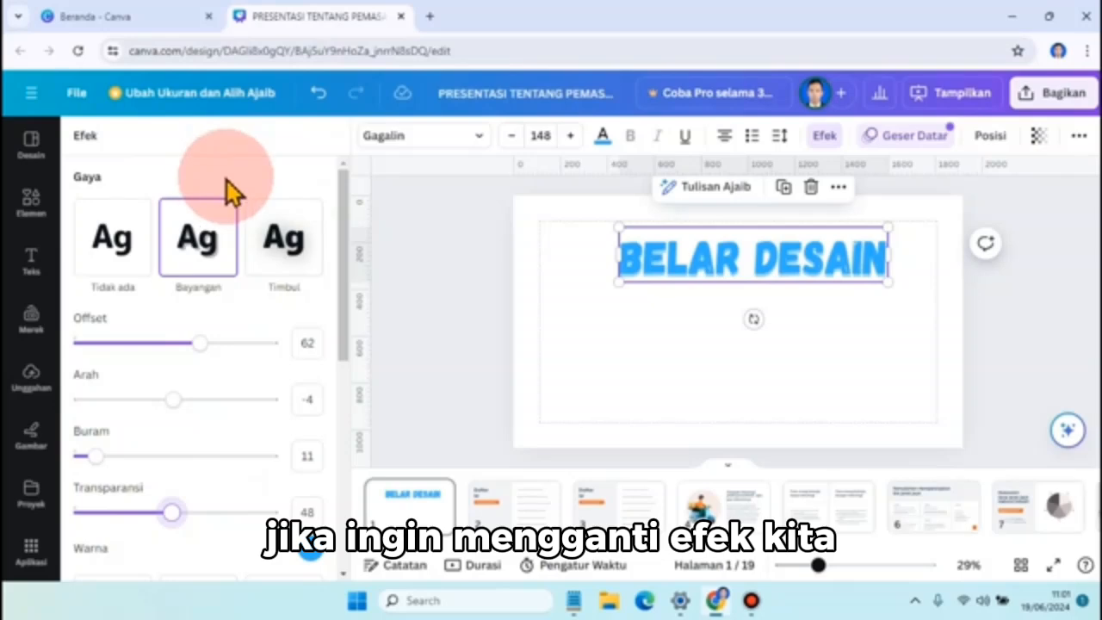
- Apply the Timbul effect to the BELAR DESAIN heading with an intensity of 58
click(284, 237)
mouse_move(196, 341)
mouse_down()
mouse_move(257, 355)
mouse_move(143, 359)
mouse_move(238, 370)
mouse_move(204, 360)
mouse_up()
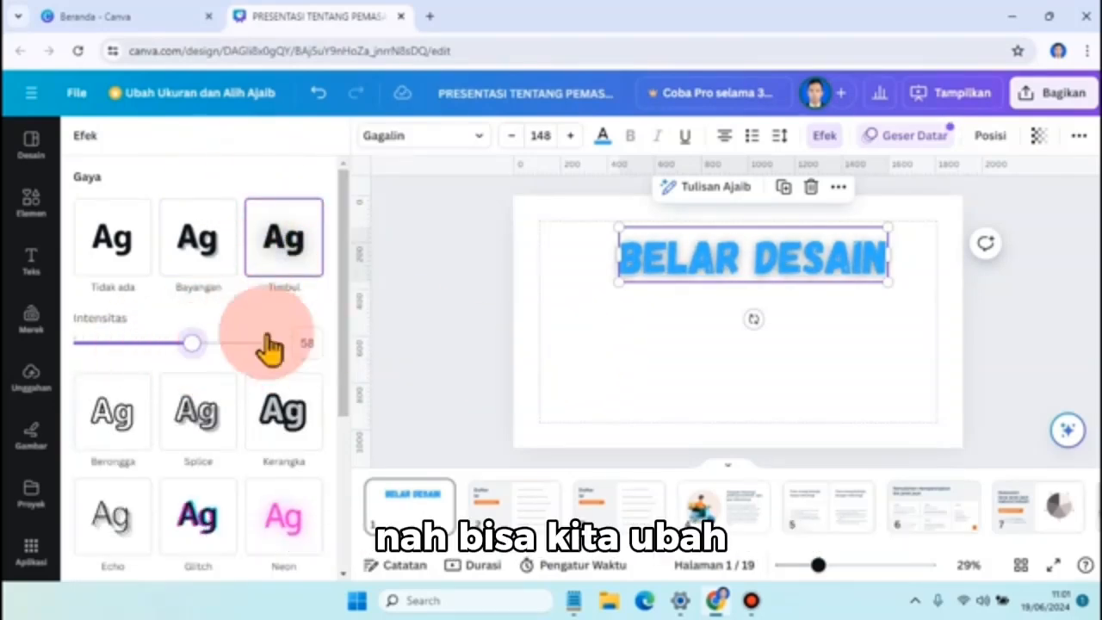
- Apply the Kerangka outline effect to the BELAR DESAIN heading and set its thickness to 93
scroll(263, 344, down, 2)
click(312, 336)
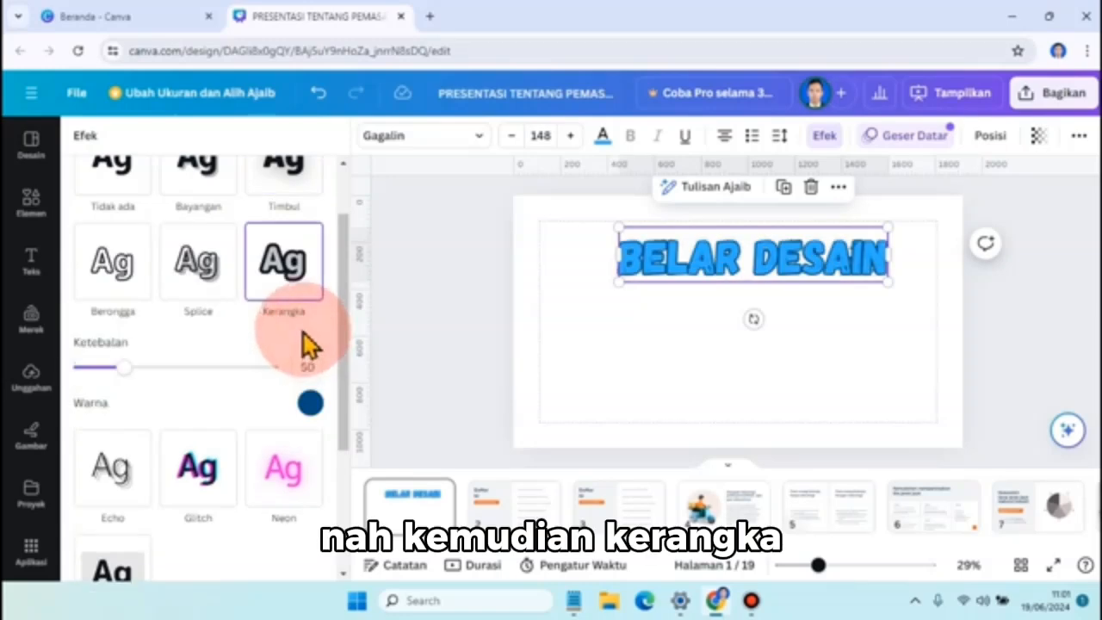
drag(129, 369, 169, 370)
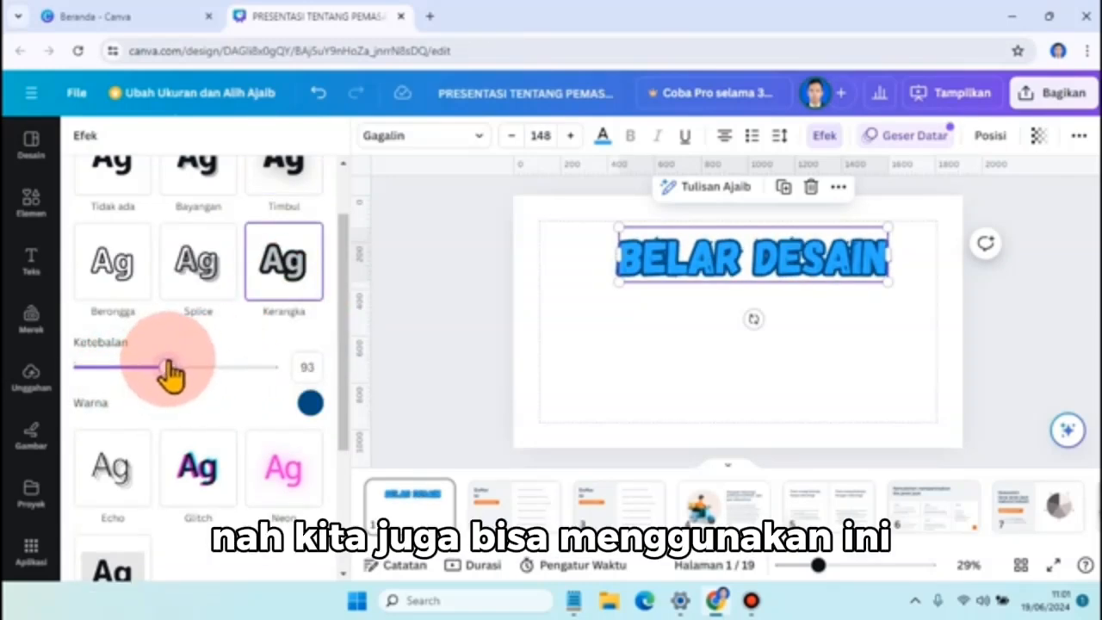
- Bend the BELAR DESAIN heading with the Lengkungan shape and flatten the curve somewhat
scroll(230, 379, down, 3)
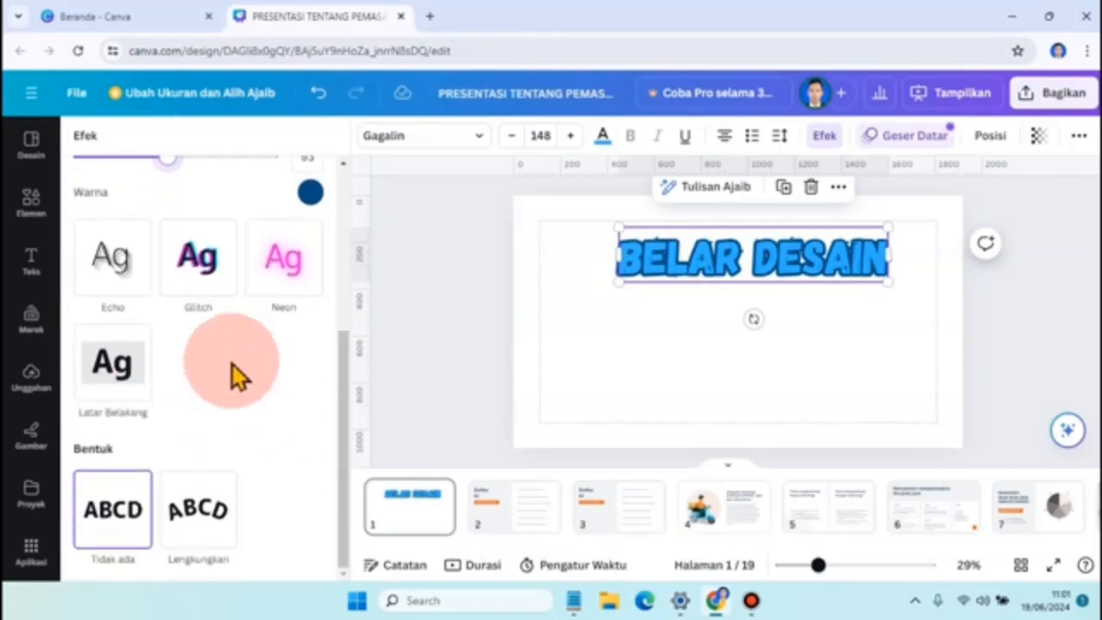
scroll(229, 344, up, 3)
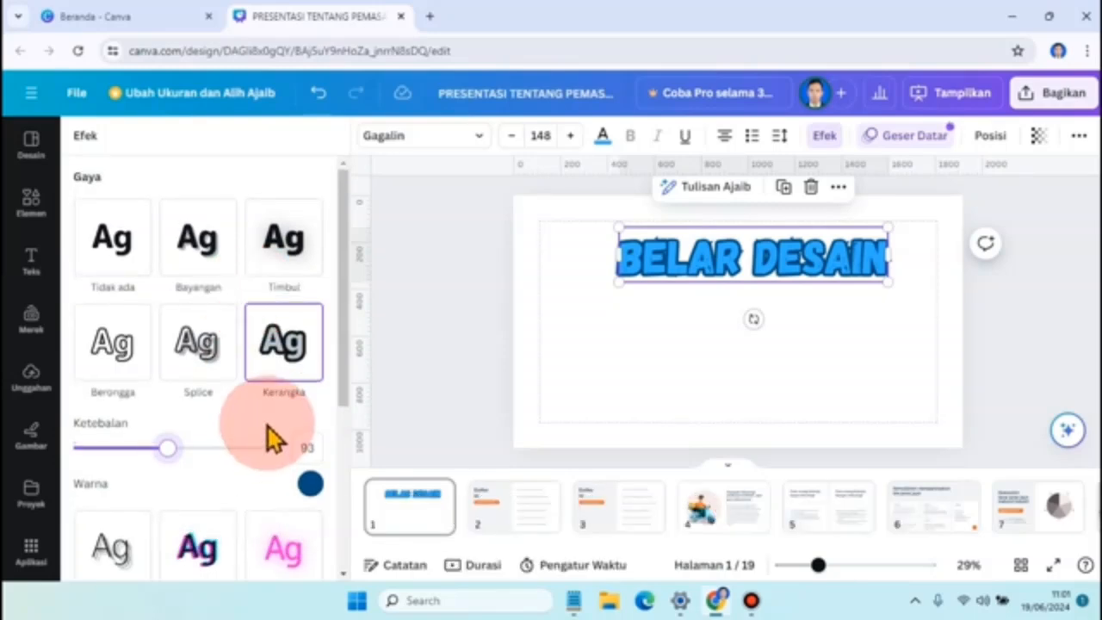
scroll(268, 427, down, 3)
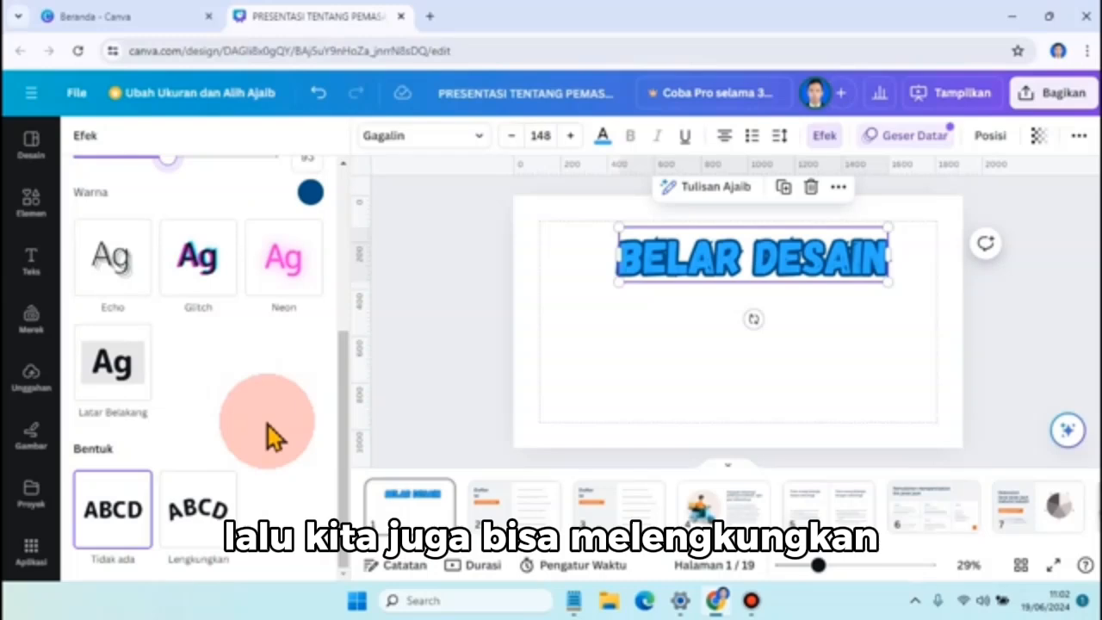
click(217, 539)
scroll(248, 467, down, 1)
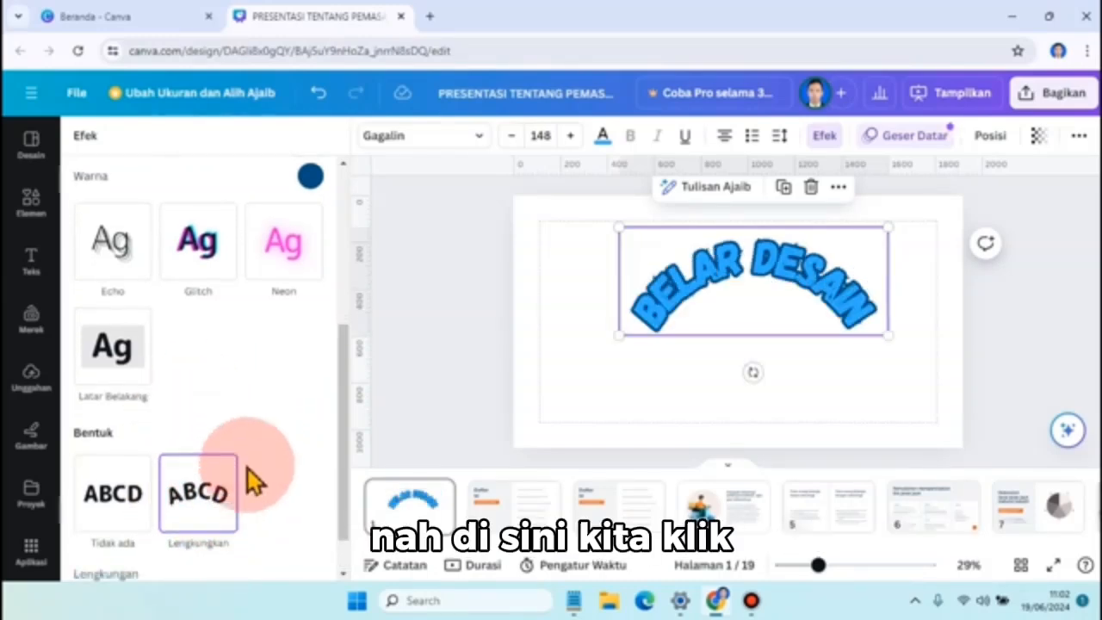
drag(258, 545, 229, 564)
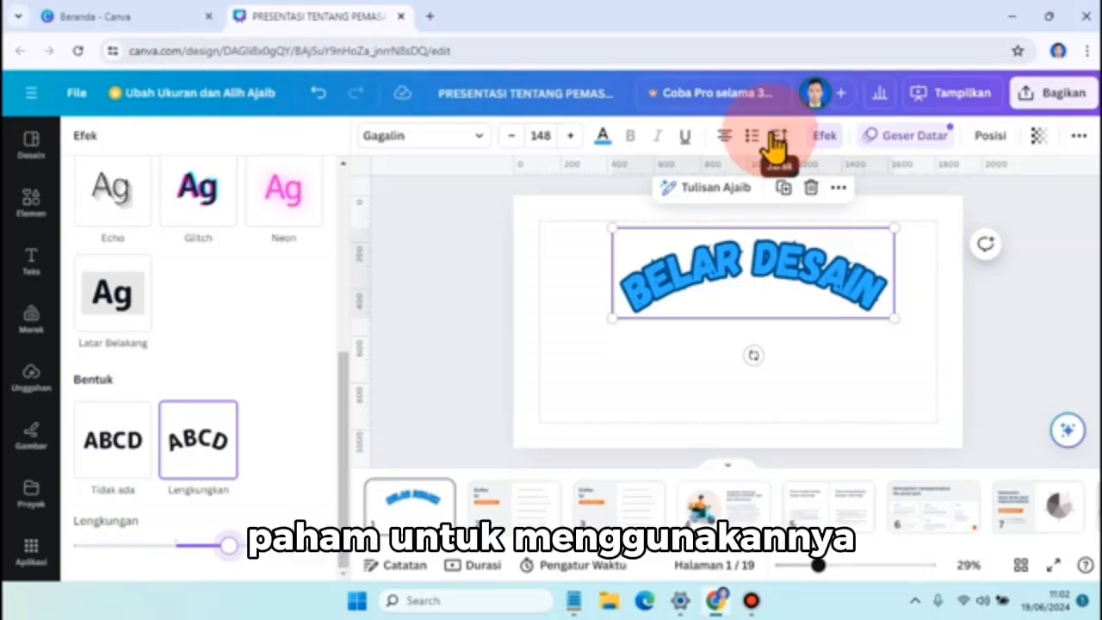
click(229, 546)
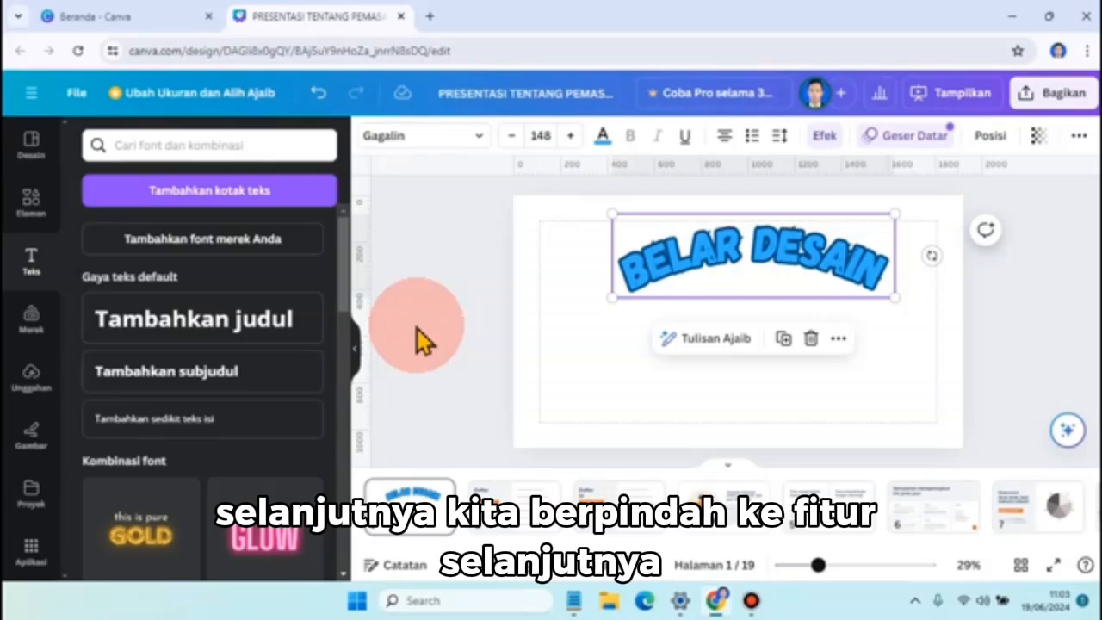
- Upload the image "Screenshot_1 - Copy" from the Pictures folder to the project's uploads
click(31, 383)
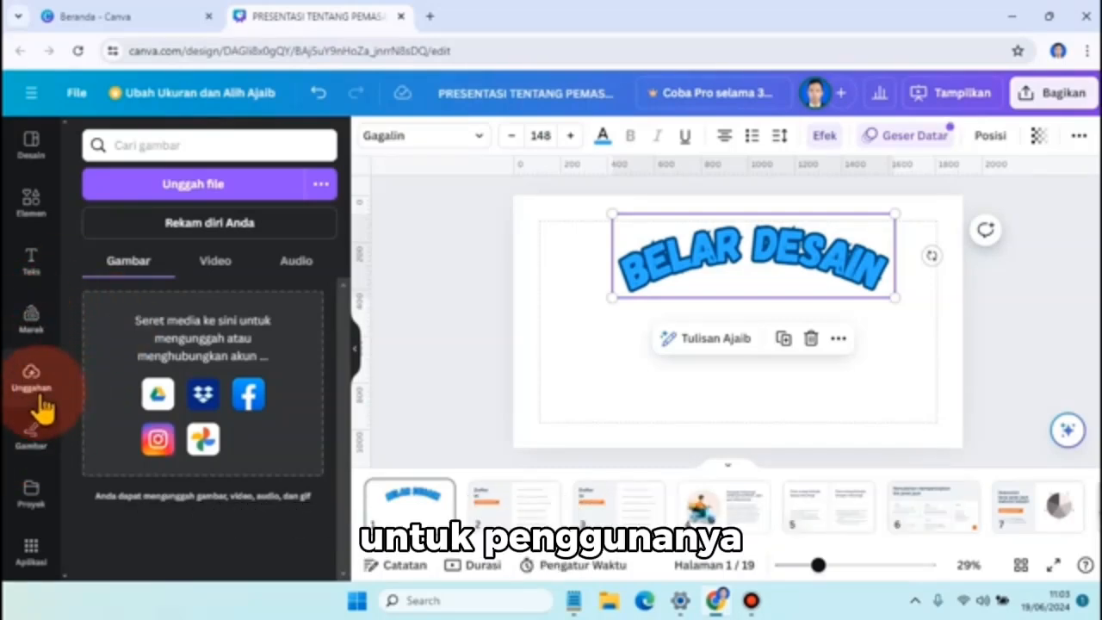
click(229, 197)
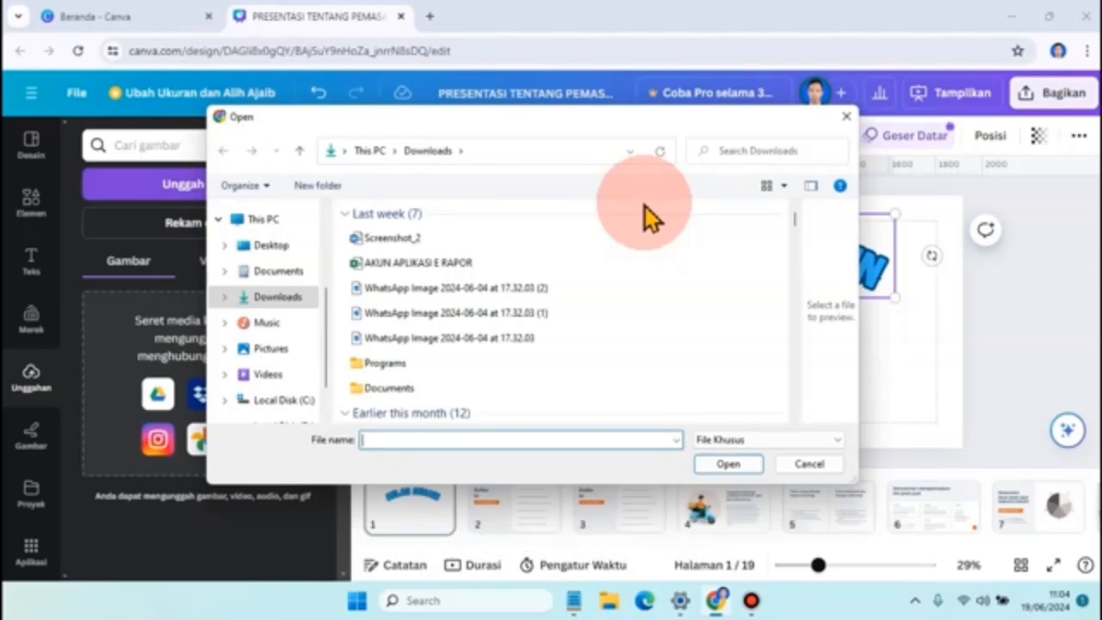
click(305, 348)
scroll(618, 360, down, 3)
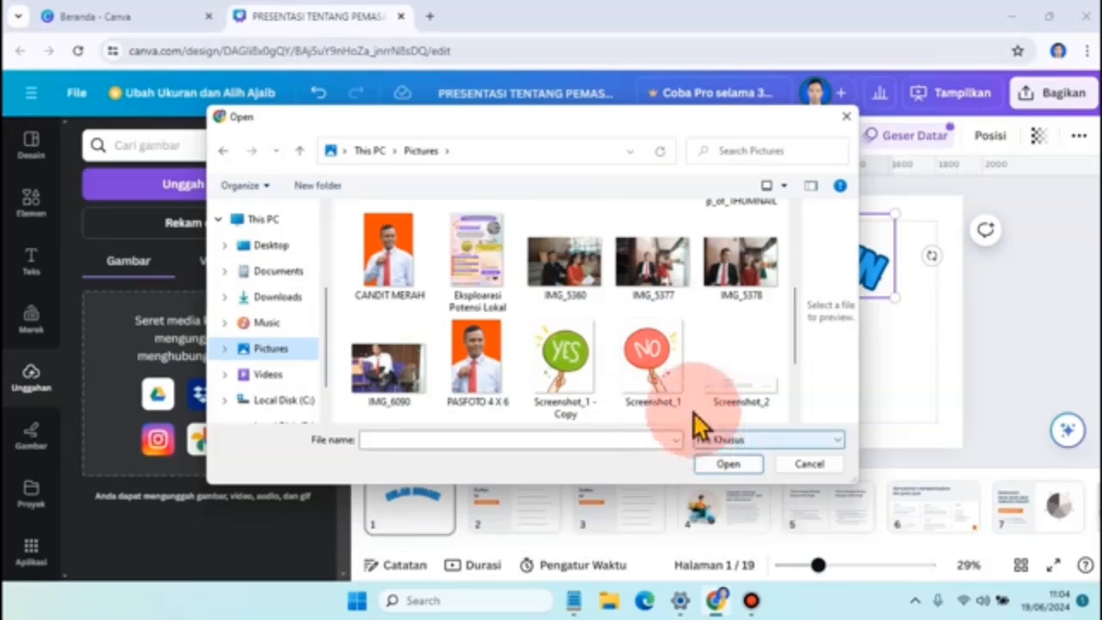
click(579, 360)
click(732, 464)
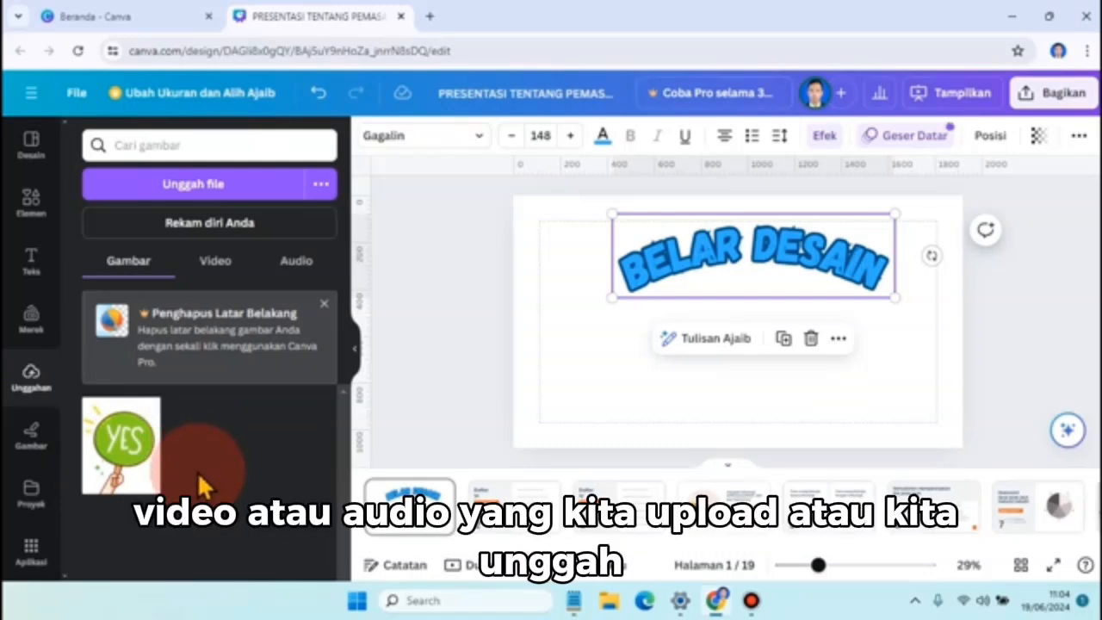
- Insert the uploaded YES sign image on the slide, dismiss the image-editing promotion, and place the picture below the curved heading
click(134, 489)
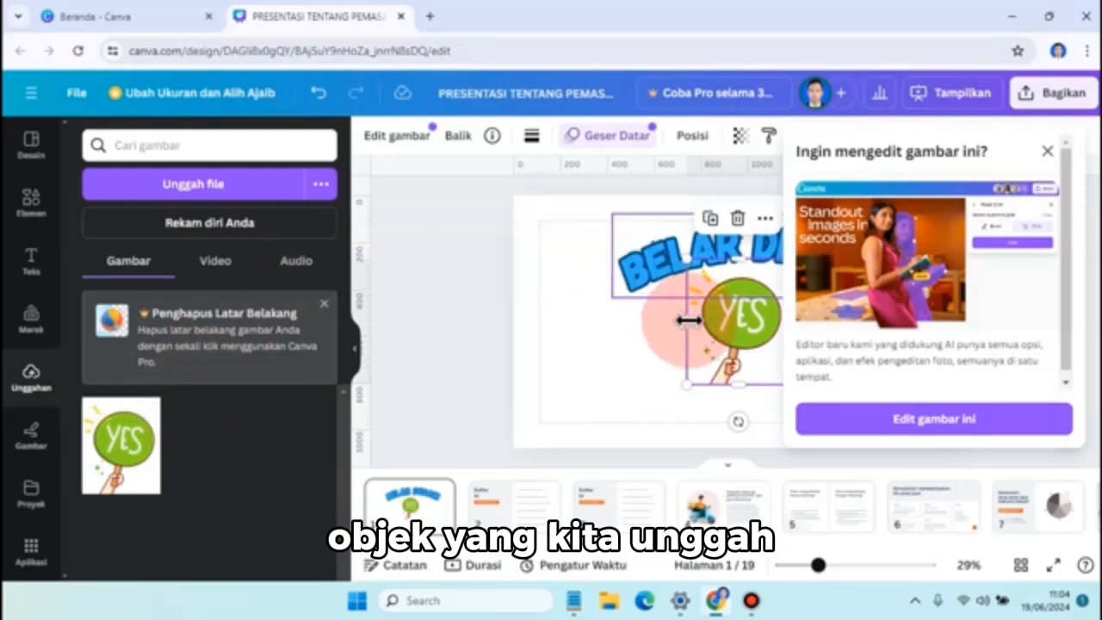
click(1047, 152)
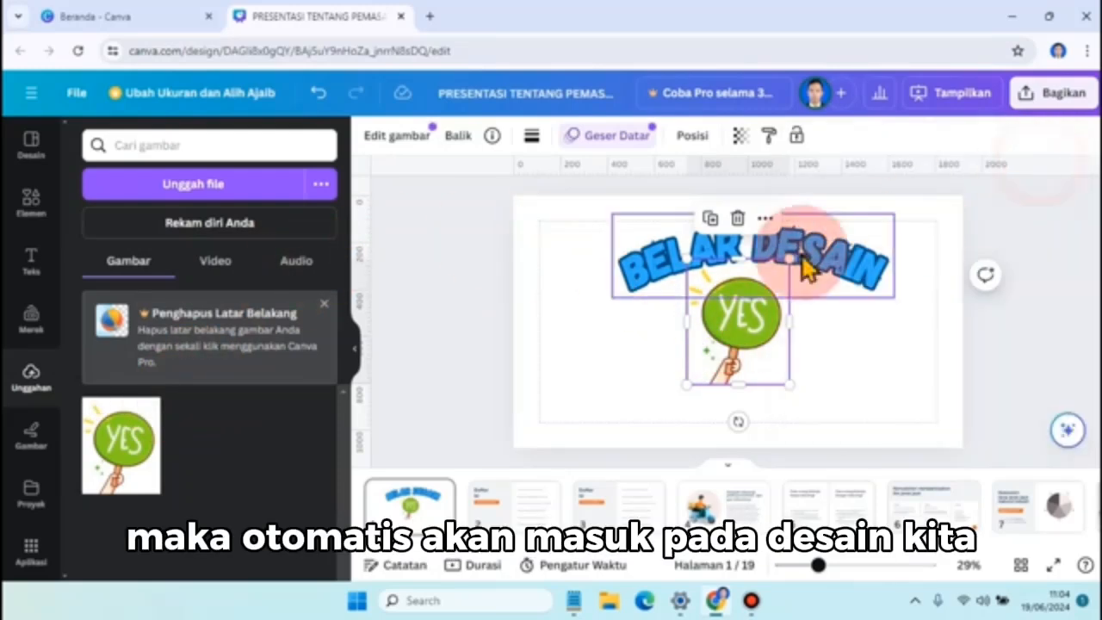
drag(745, 330, 672, 345)
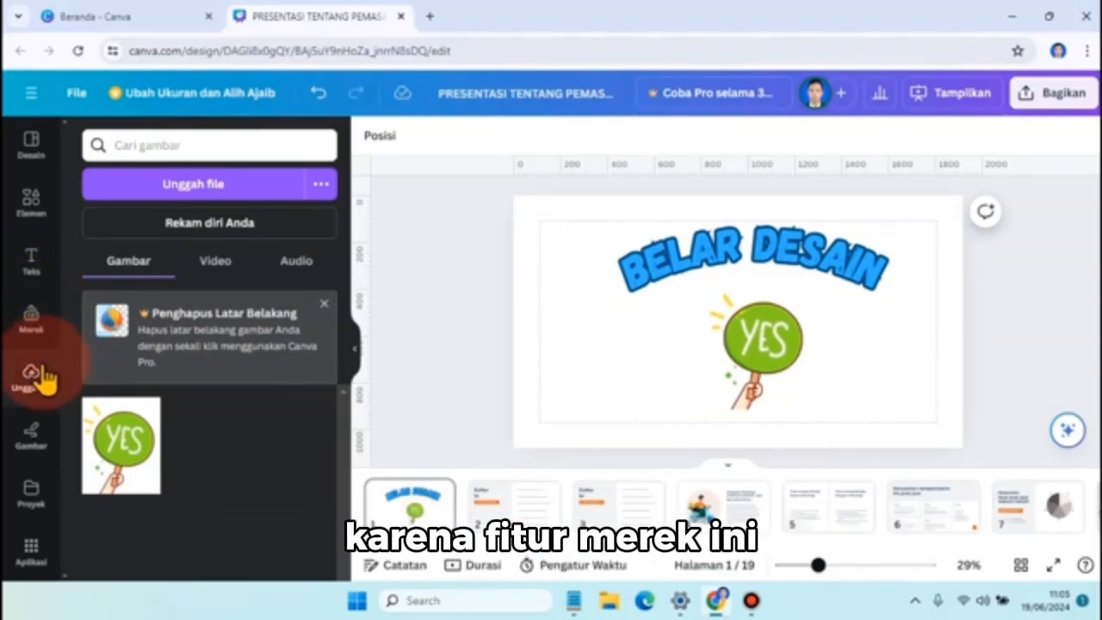
- Look through the brand template and brand kit options for logo, colour and font
click(41, 326)
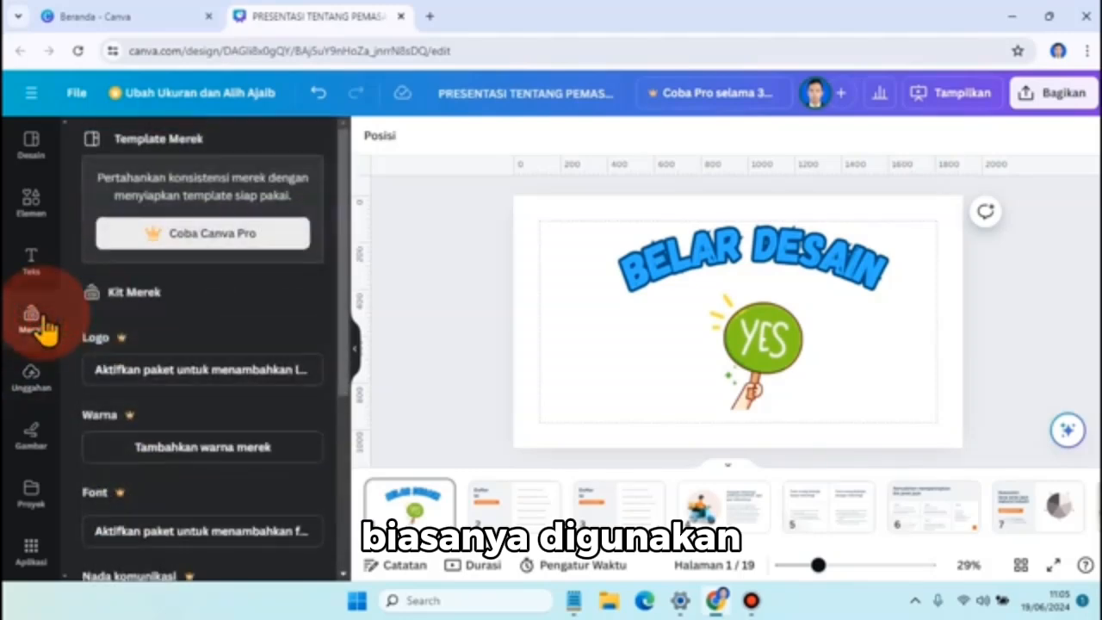
scroll(206, 370, down, 3)
scroll(212, 384, up, 3)
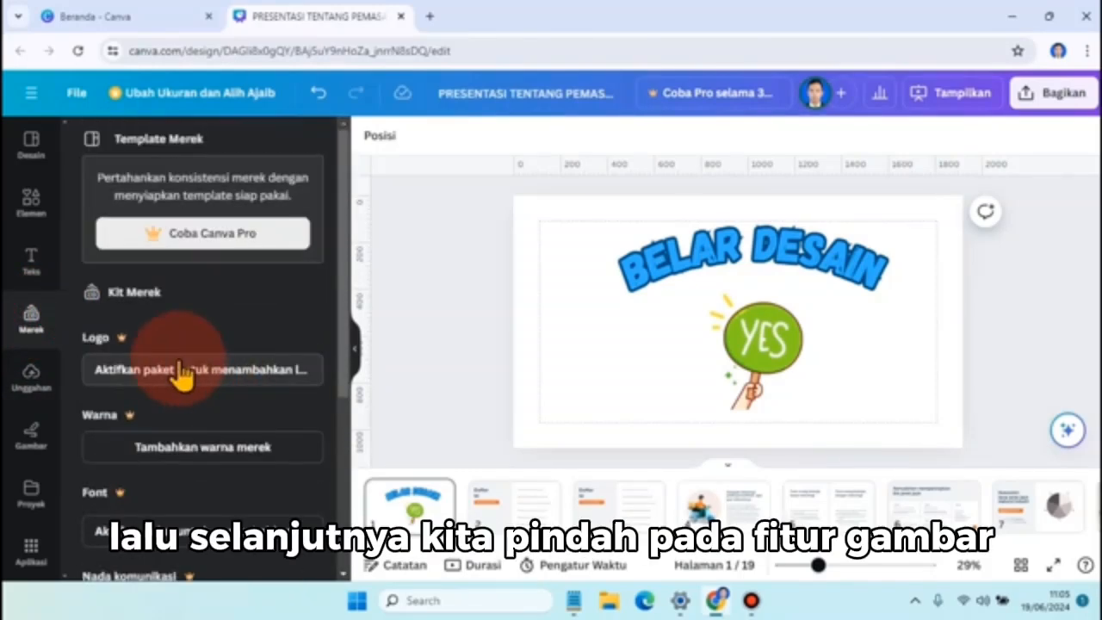
- Draw a freehand red marker line that runs beneath the heading and loops down at its right end
click(35, 376)
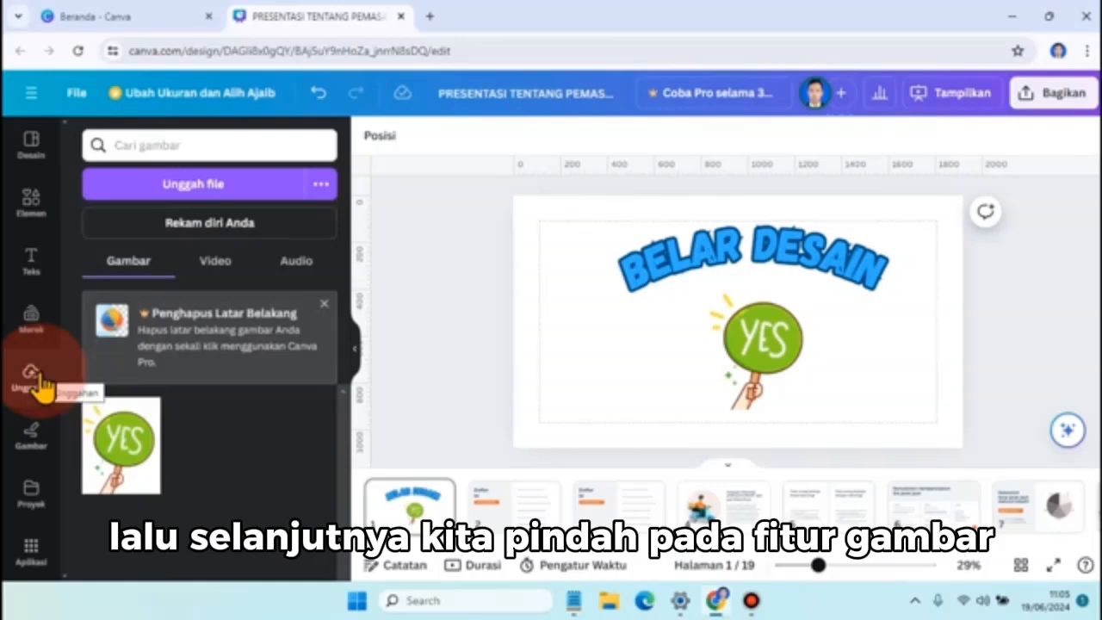
click(31, 435)
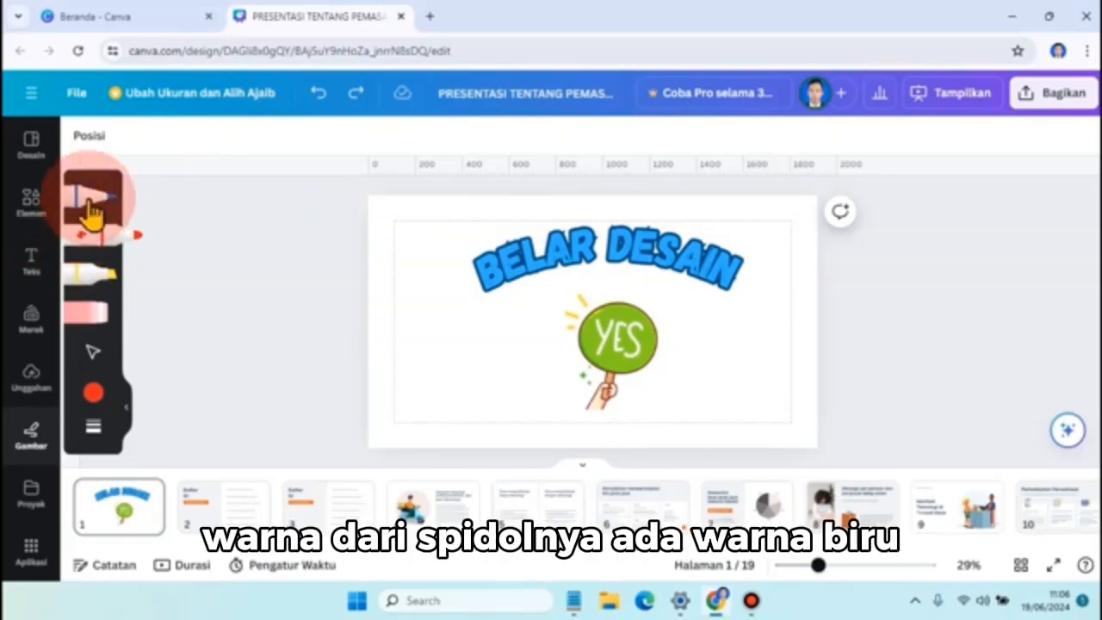
click(88, 353)
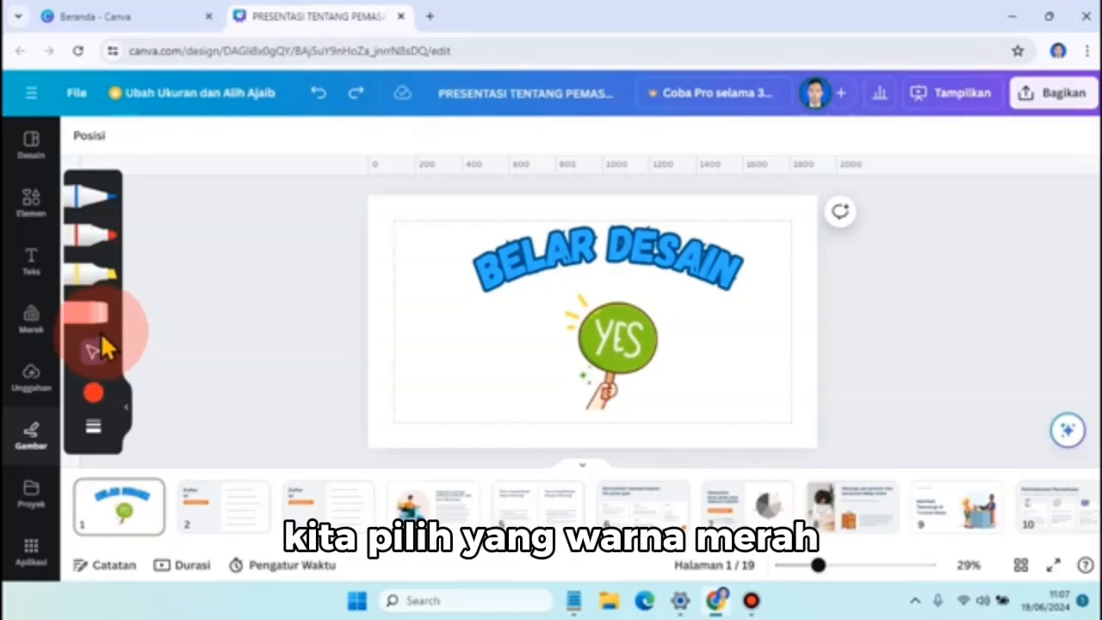
click(99, 243)
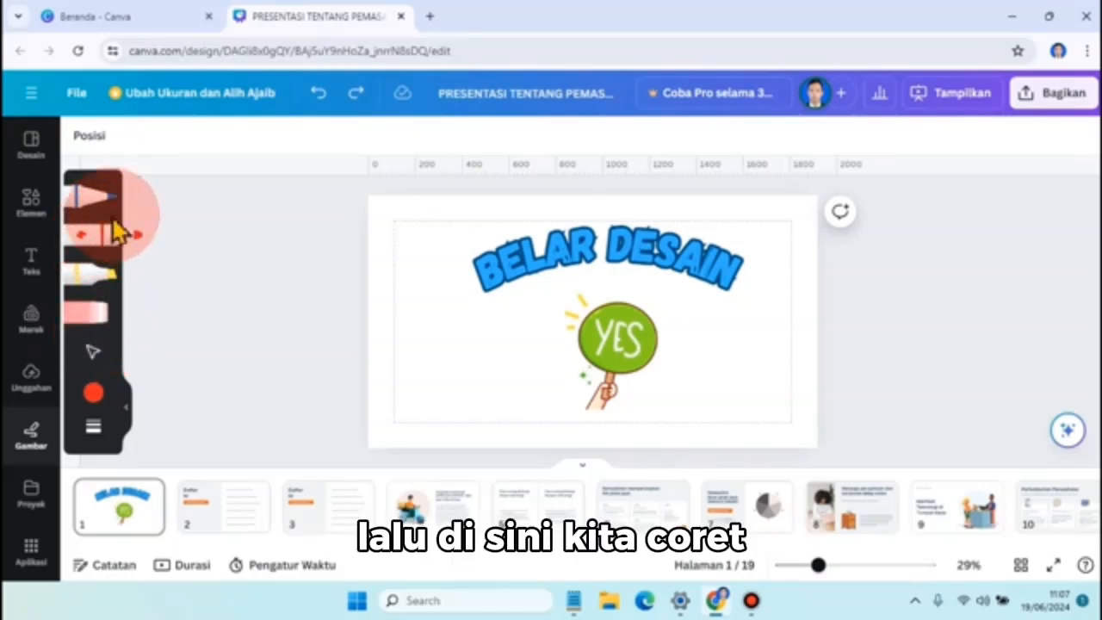
drag(474, 321, 526, 292)
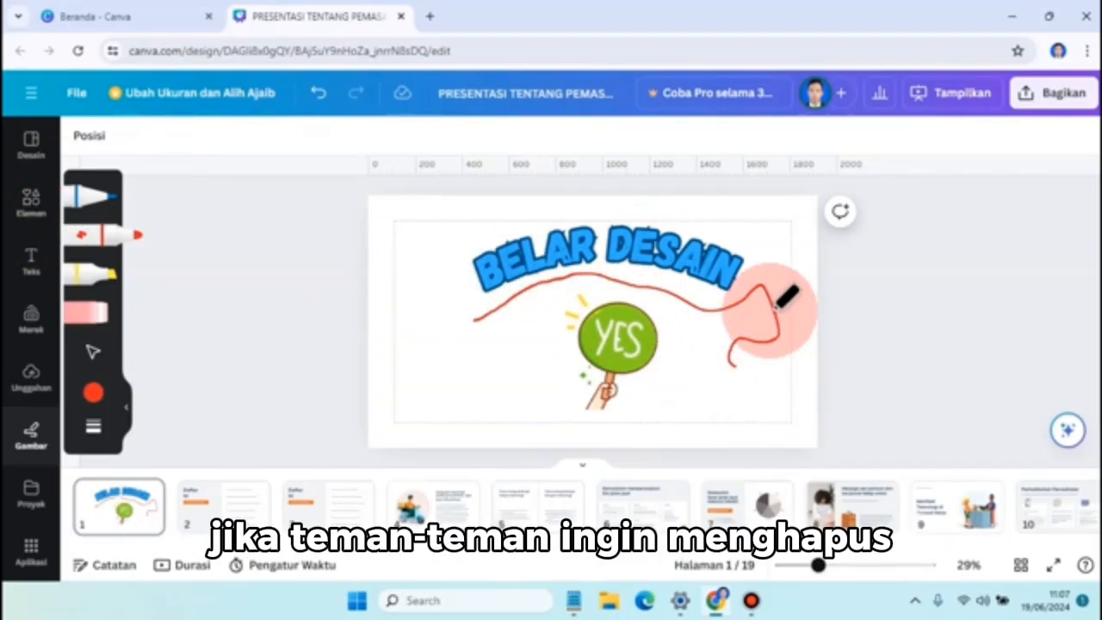
- Erase the red marker line from the slide
click(94, 312)
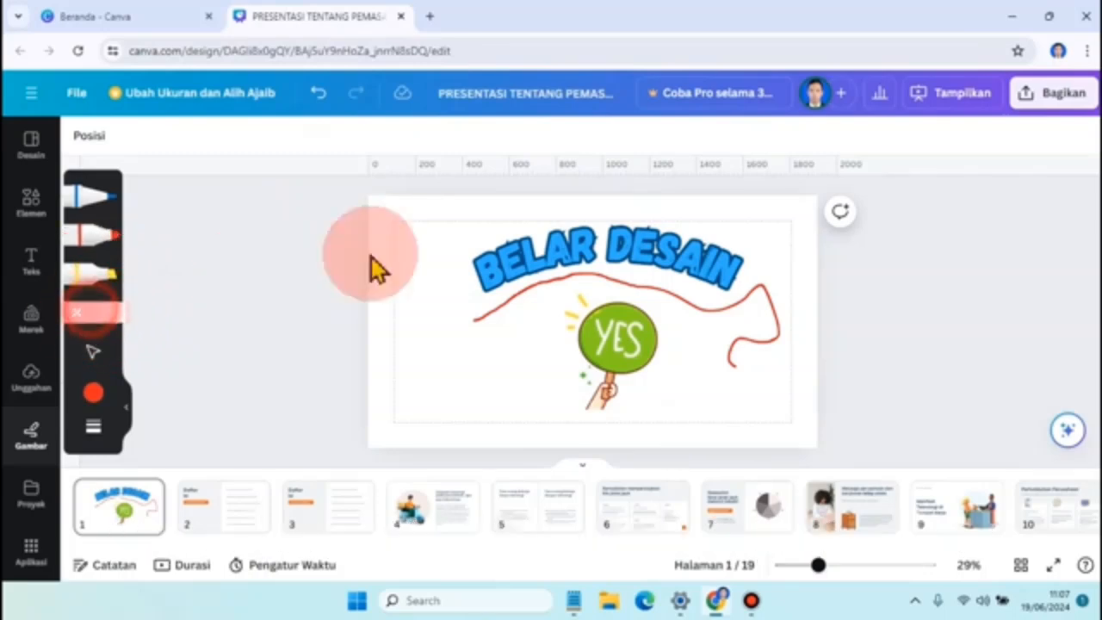
click(779, 302)
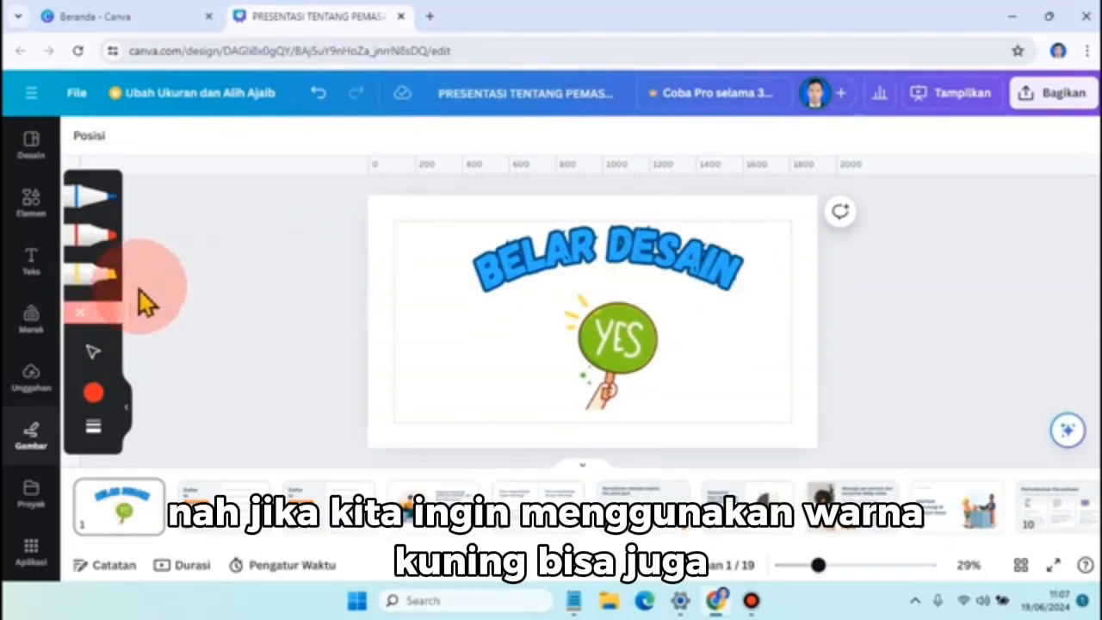
- Draw a wavy yellow highlighter line across the slide between the heading and the YES sign
click(91, 280)
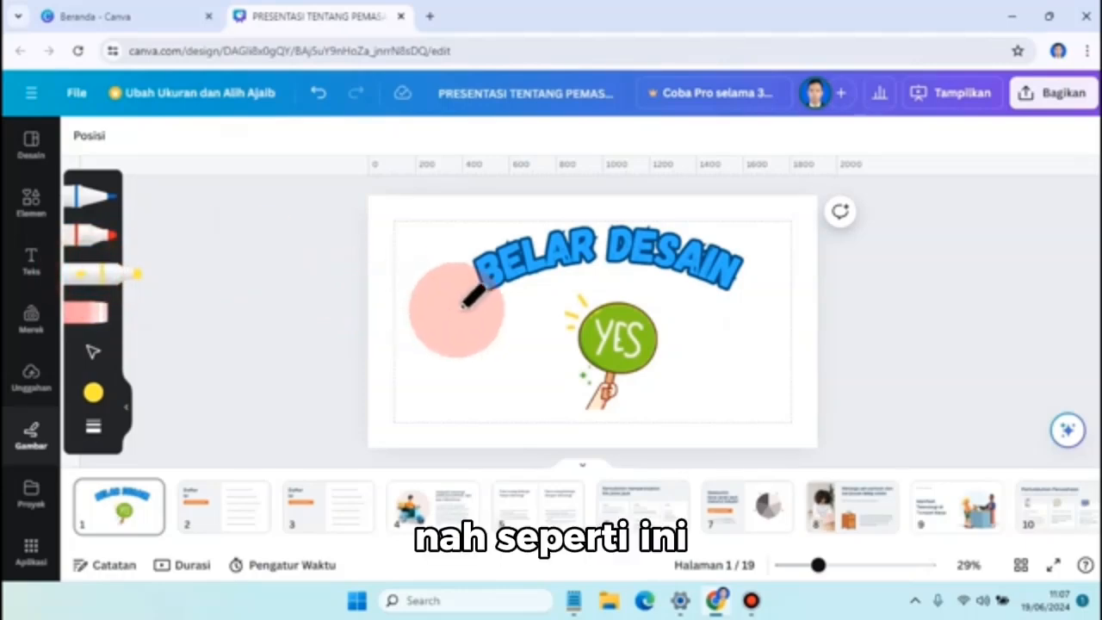
mouse_move(465, 324)
mouse_down()
mouse_move(562, 278)
mouse_move(632, 277)
mouse_move(756, 308)
mouse_up()
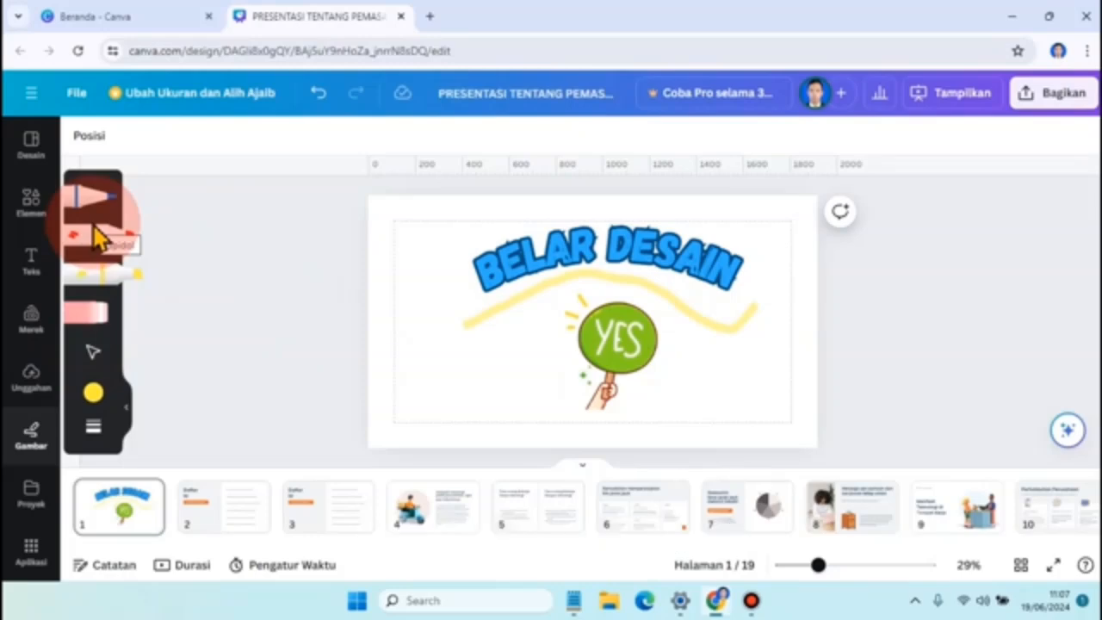
- Set the highlighter's thickness to 62 and its transparency to 41
click(93, 428)
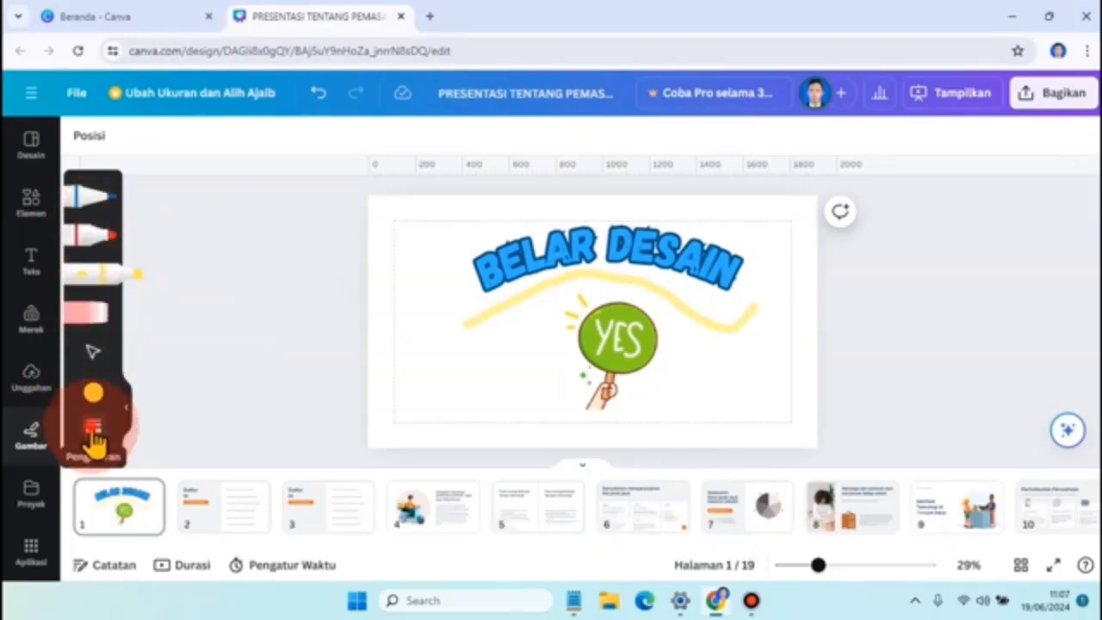
click(215, 443)
drag(233, 456, 258, 462)
drag(249, 503, 209, 508)
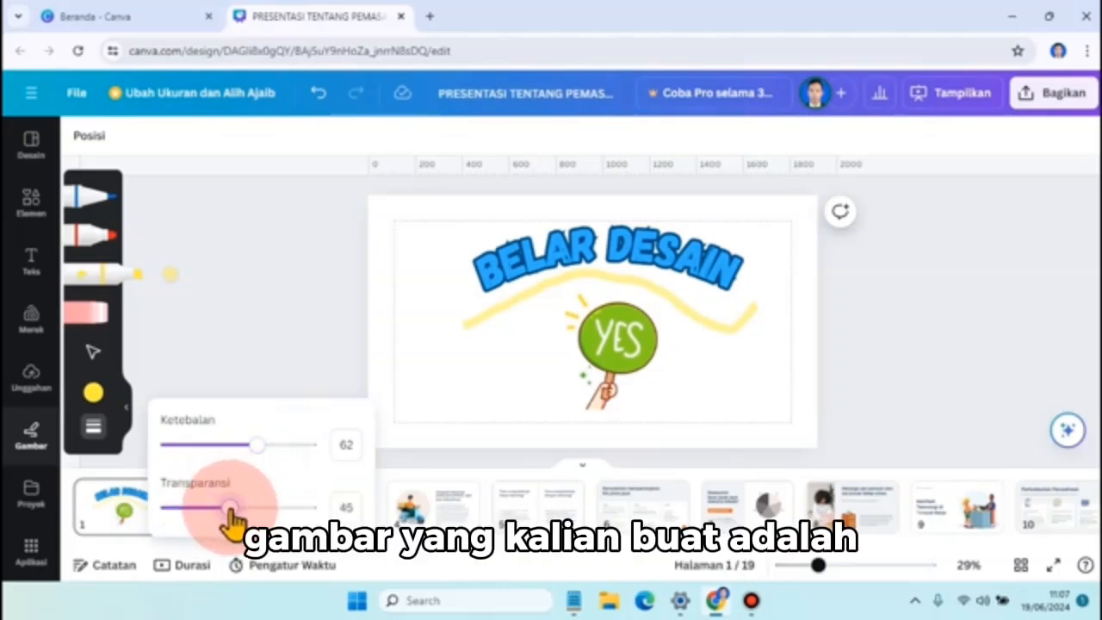
drag(618, 345, 588, 343)
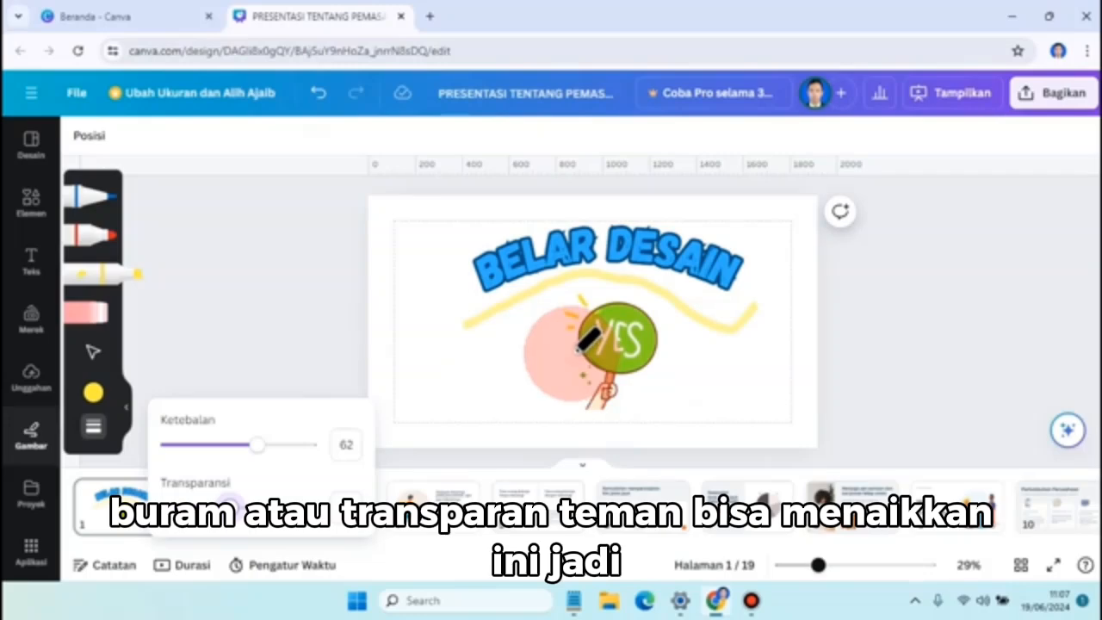
click(224, 507)
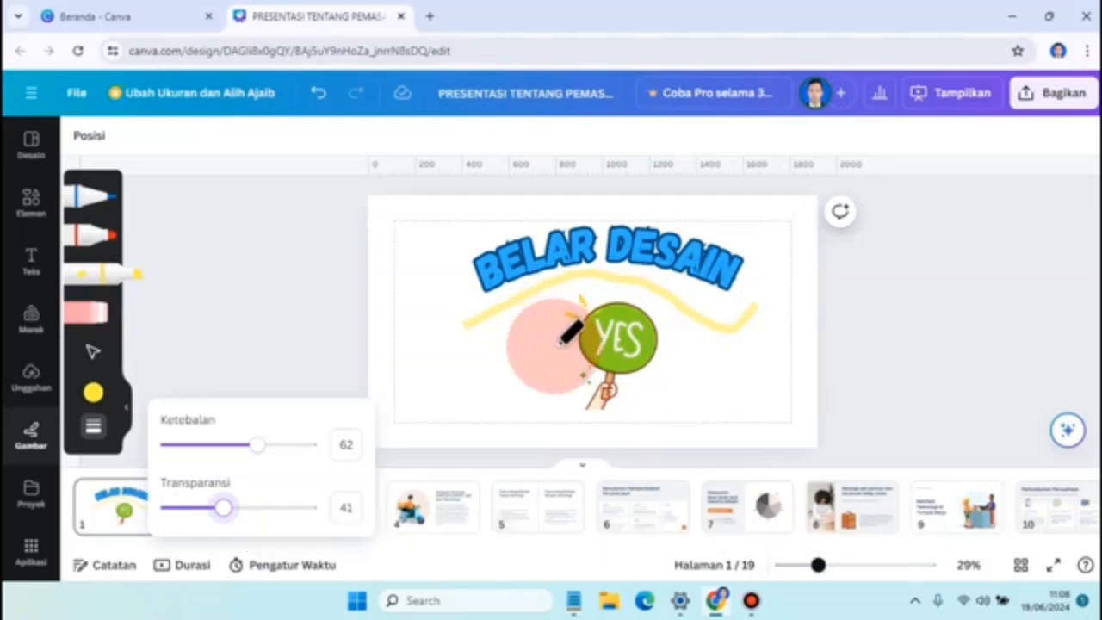
- Browse the previously created designs in the account's projects
click(31, 493)
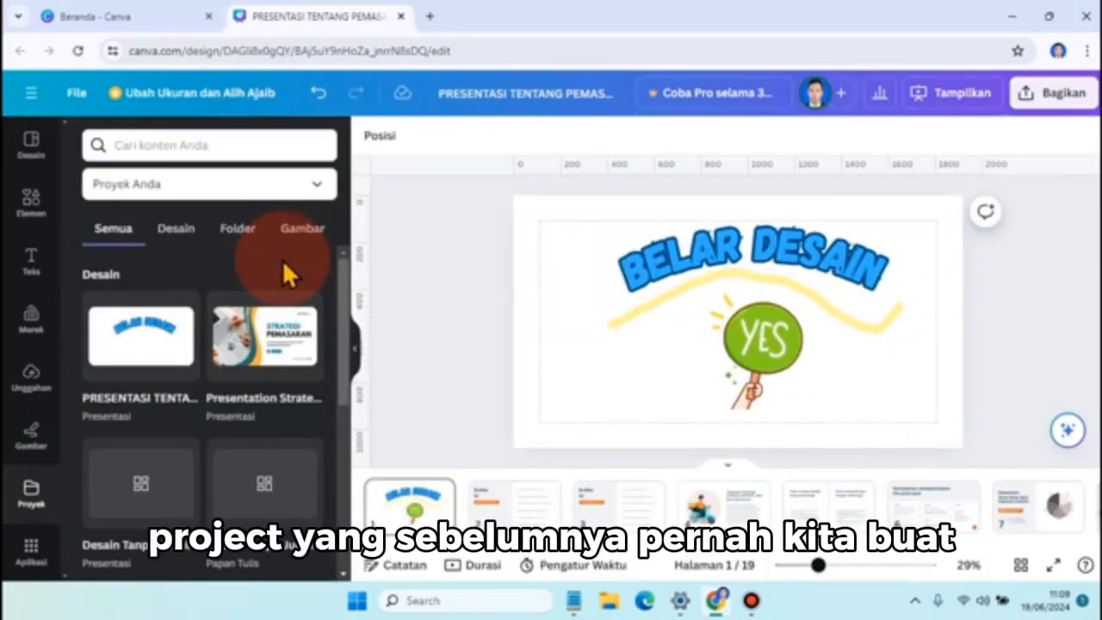
scroll(284, 293, down, 3)
scroll(288, 294, up, 3)
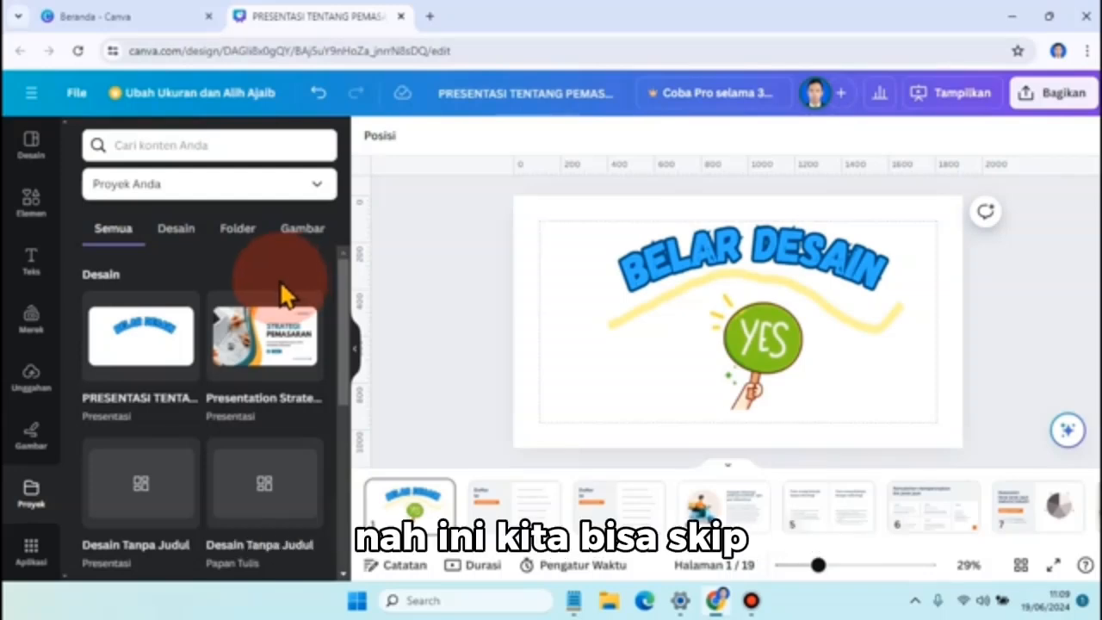
- Open the Background app from Canva's own apps and apply the light grey marble image as the slide's background
scroll(285, 295, down, 1)
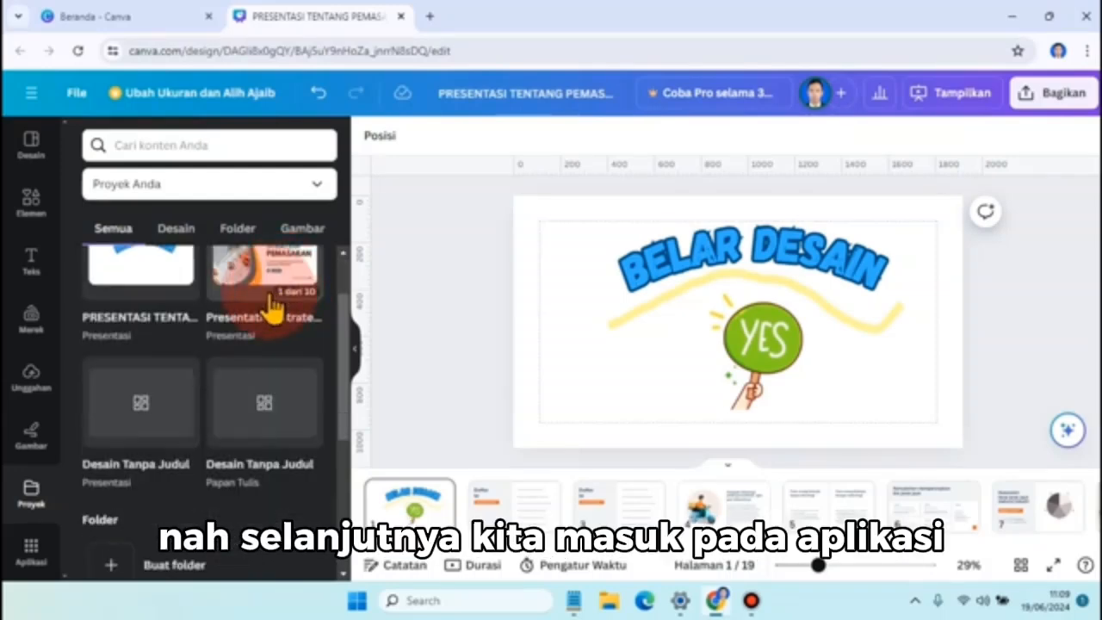
click(31, 552)
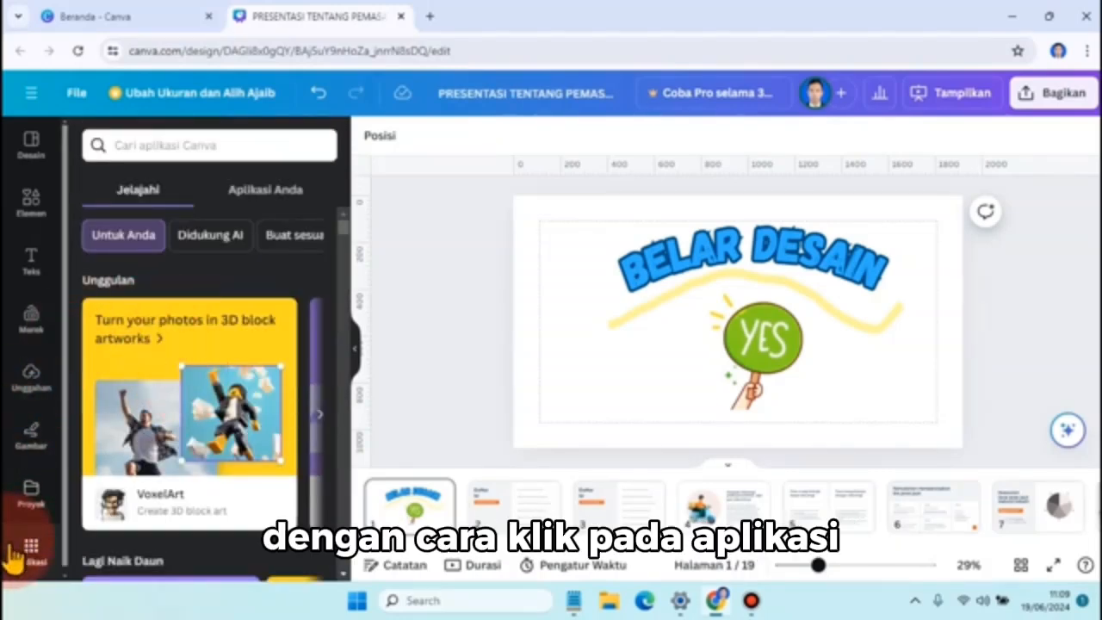
scroll(297, 267, down, 8)
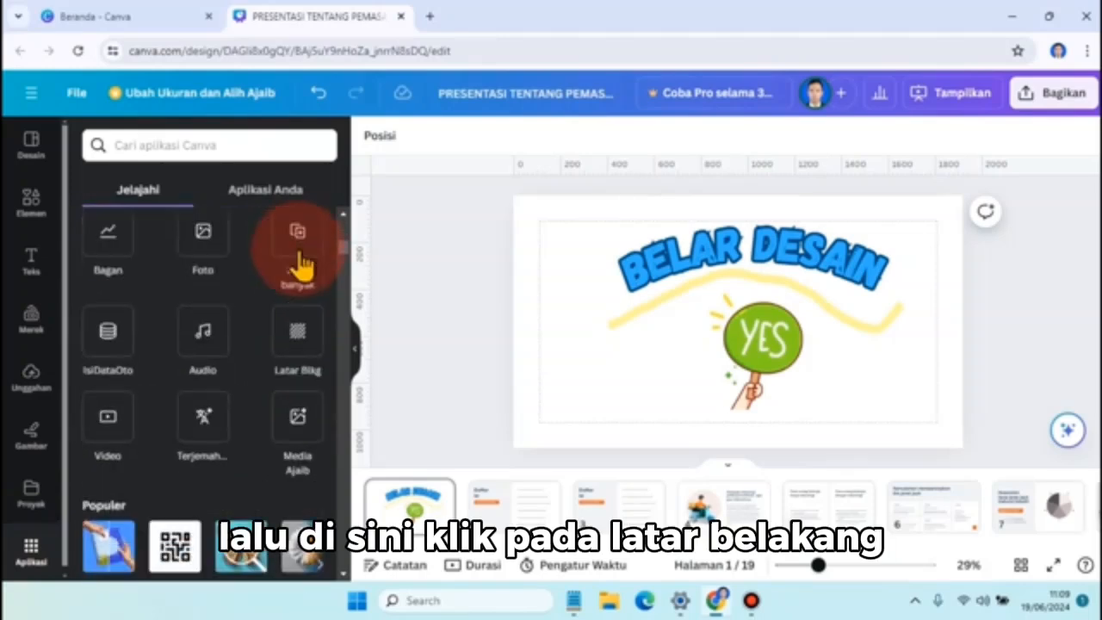
click(305, 341)
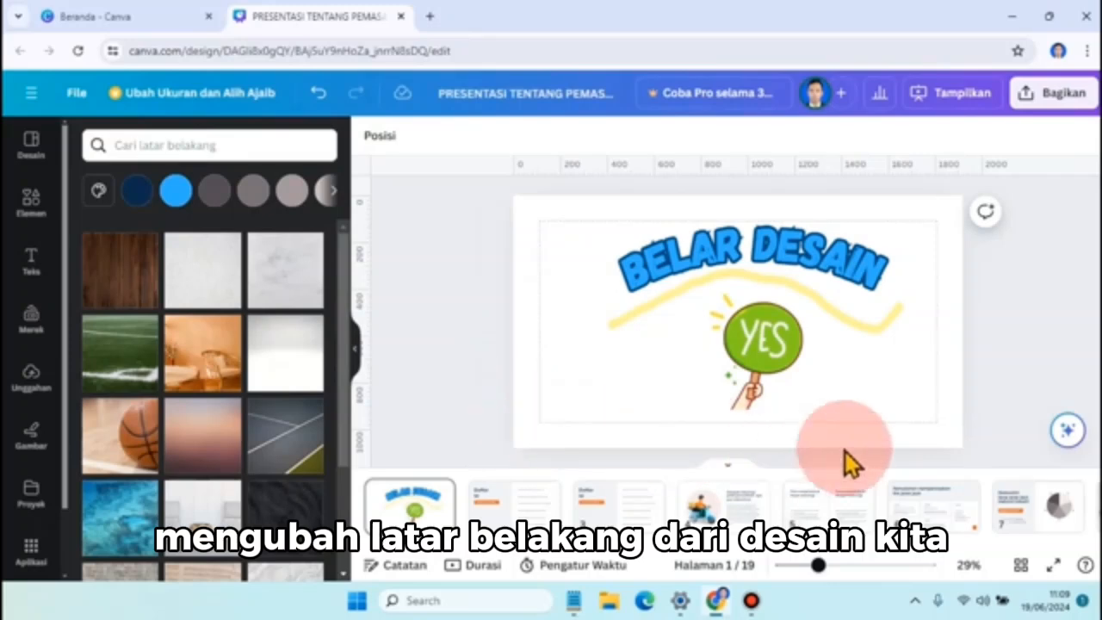
click(285, 273)
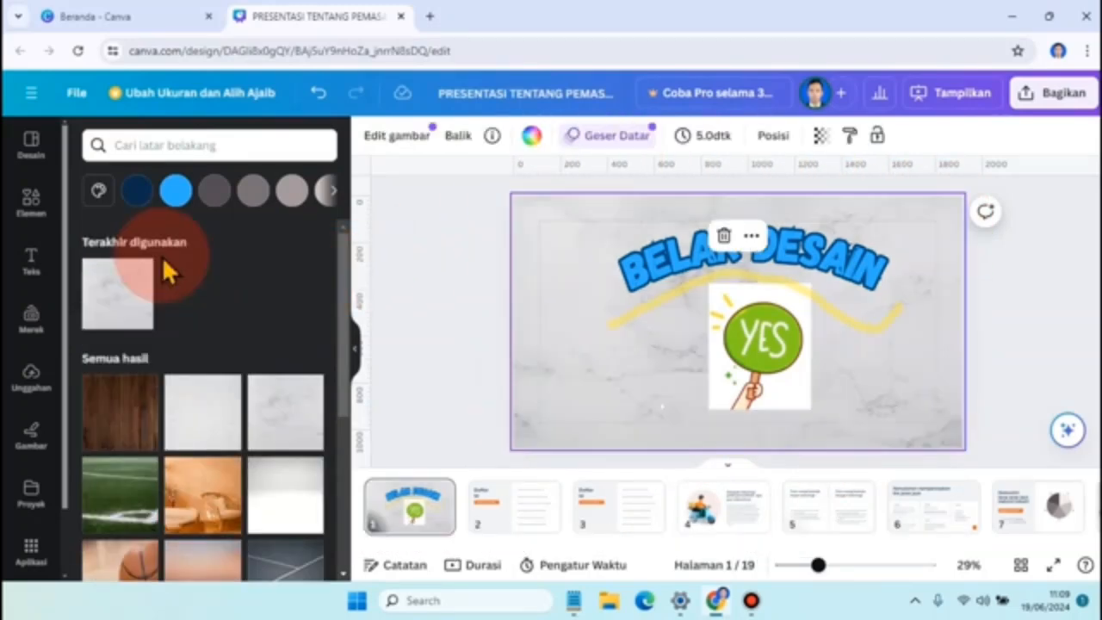
- Try the grey gradient, orange room, dark sports court, white chairs and crumpled paper images as the slide's background
scroll(285, 429, down, 1)
click(273, 424)
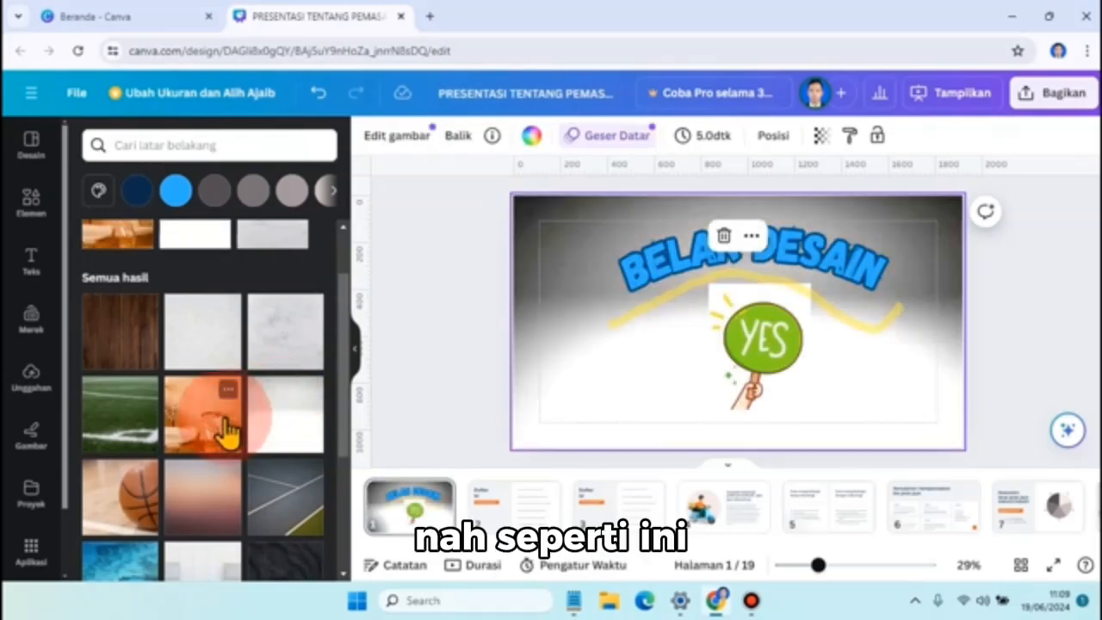
click(197, 441)
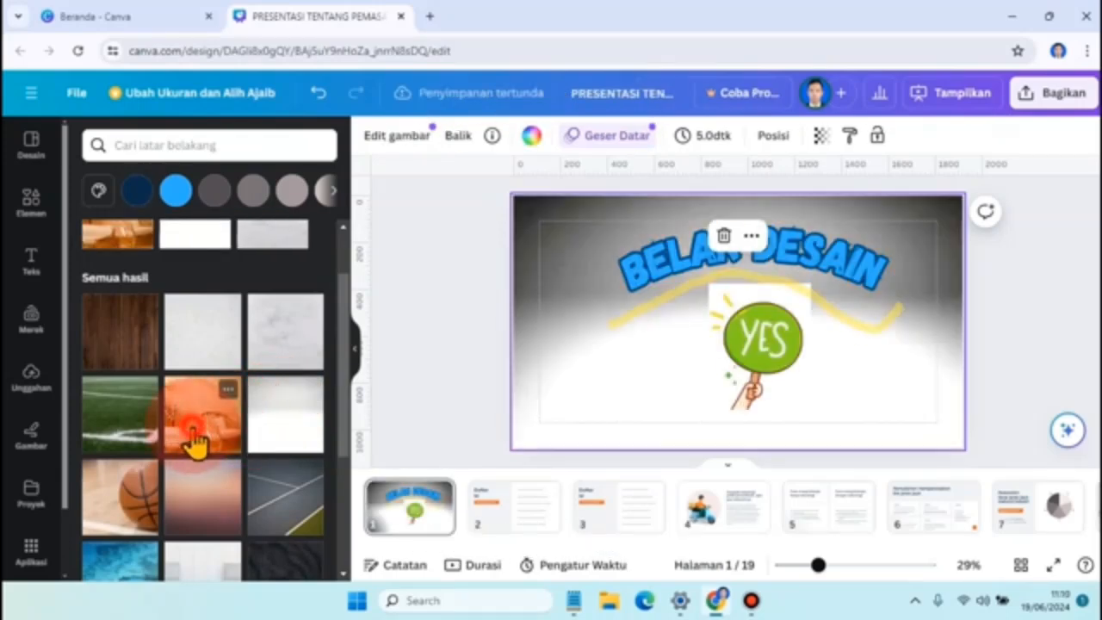
scroll(232, 438, down, 2)
click(305, 358)
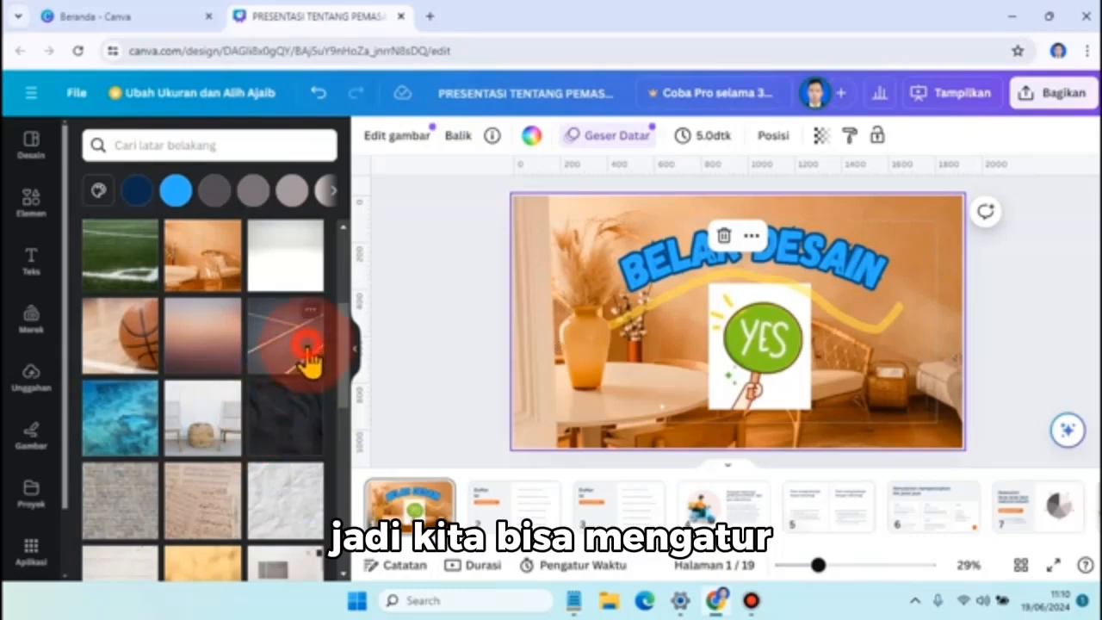
click(217, 419)
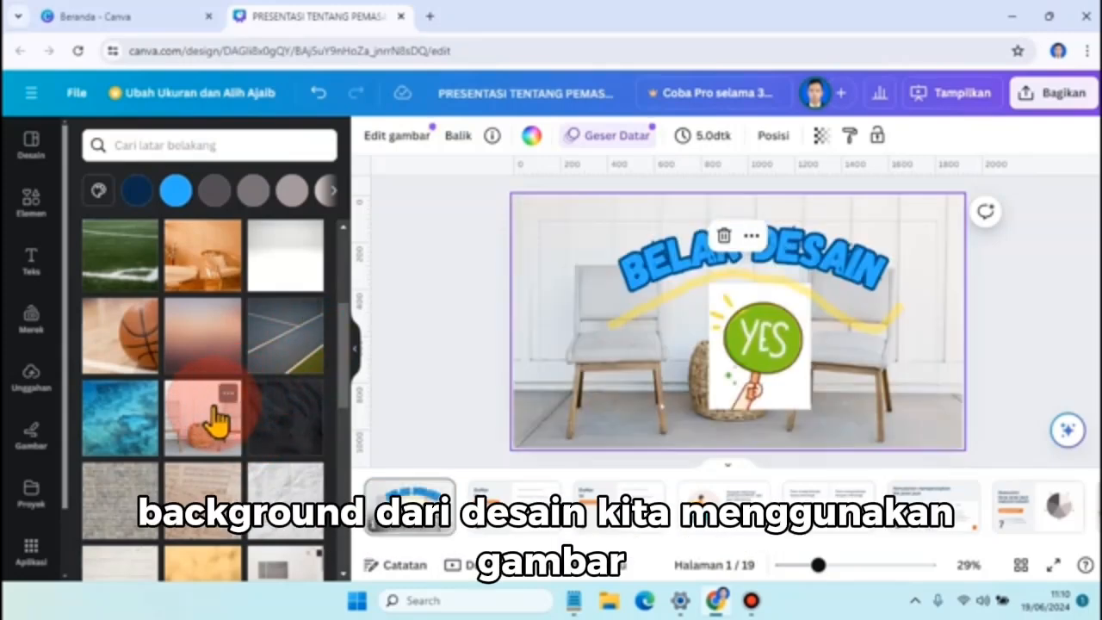
scroll(297, 396, down, 2)
click(301, 364)
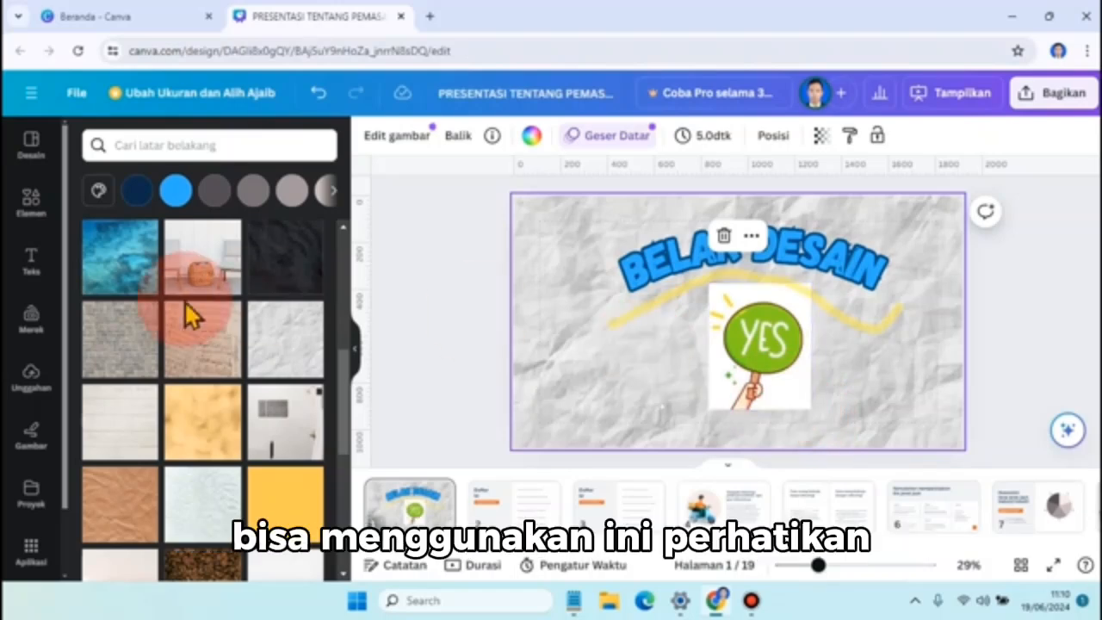
- Replace the slide's background image with a solid light greyish-beige colour and return to the list of apps
click(334, 194)
click(310, 193)
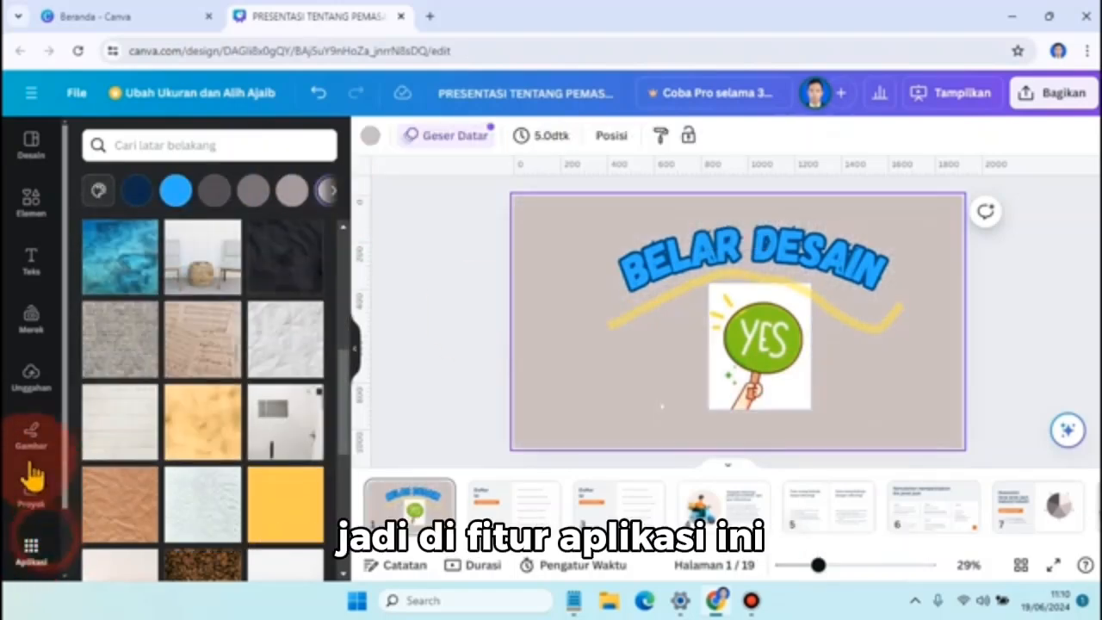
click(31, 552)
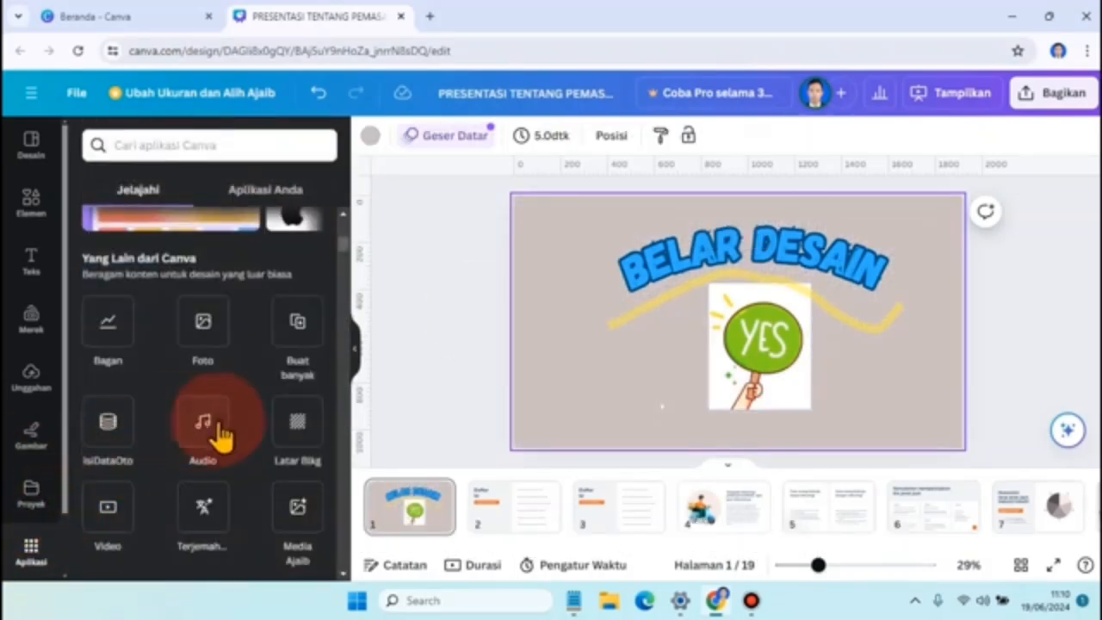
scroll(221, 418, down, 2)
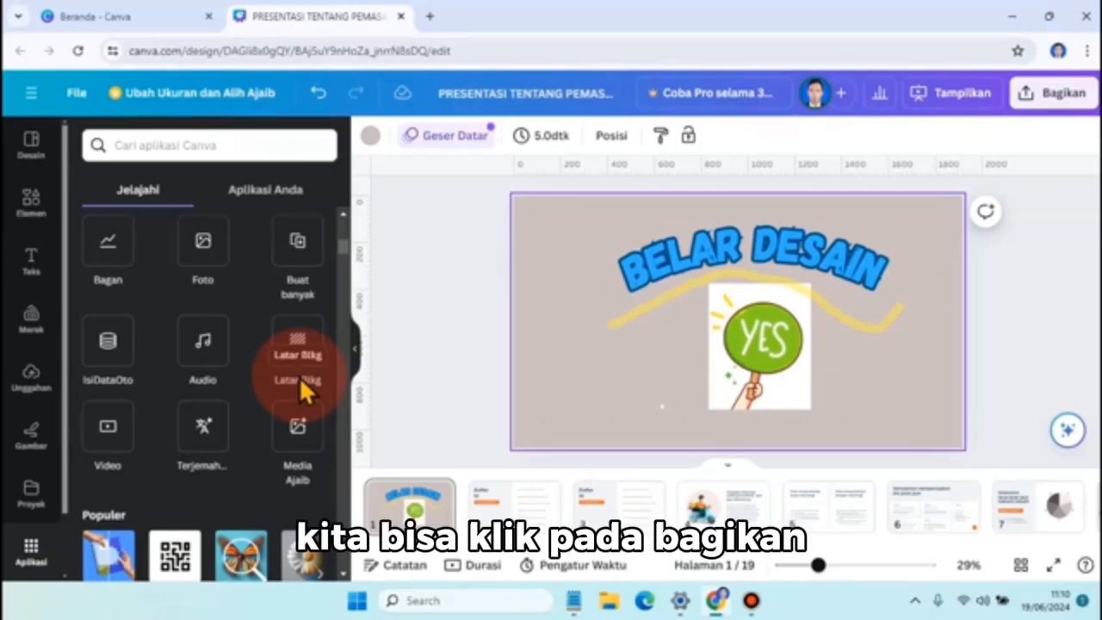
- Open the download settings for the presentation and choose PPTX as the file type
click(1062, 112)
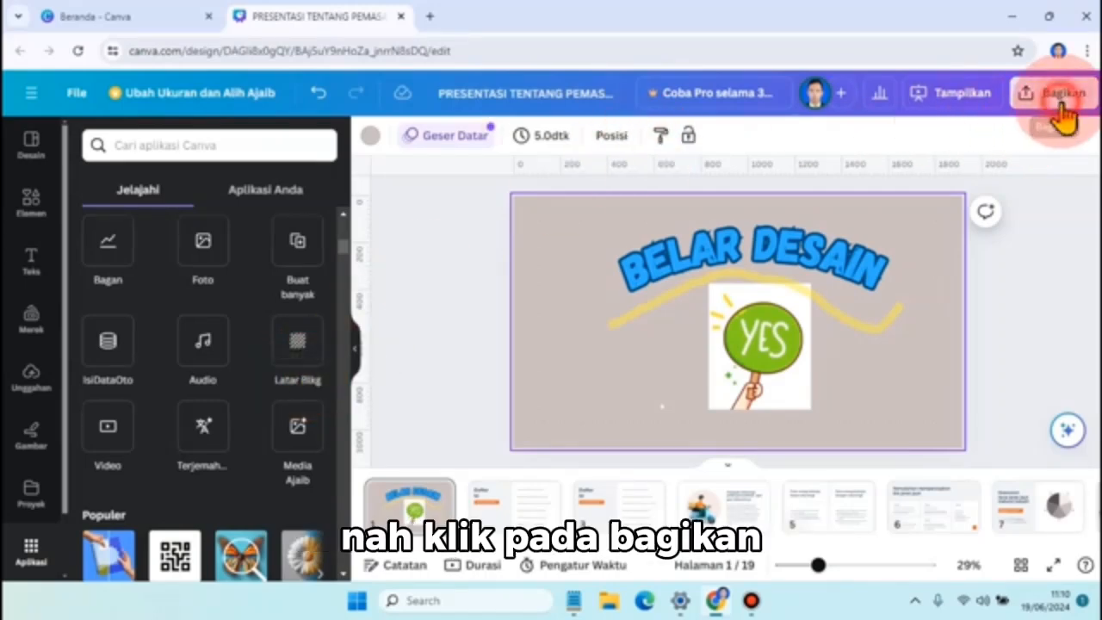
scroll(1063, 122, down, 2)
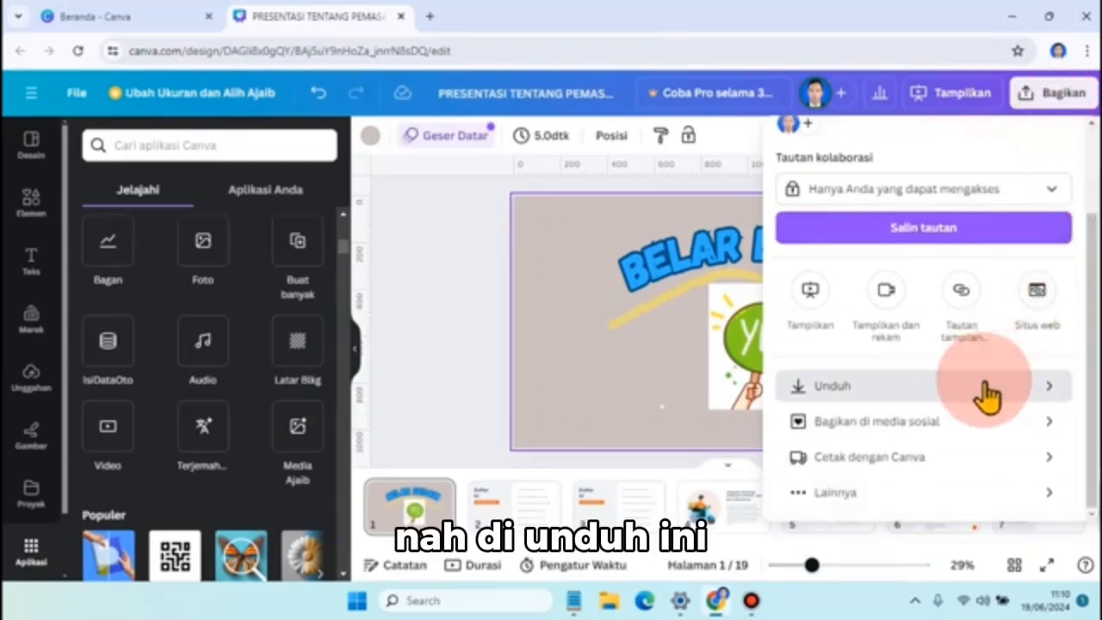
click(987, 394)
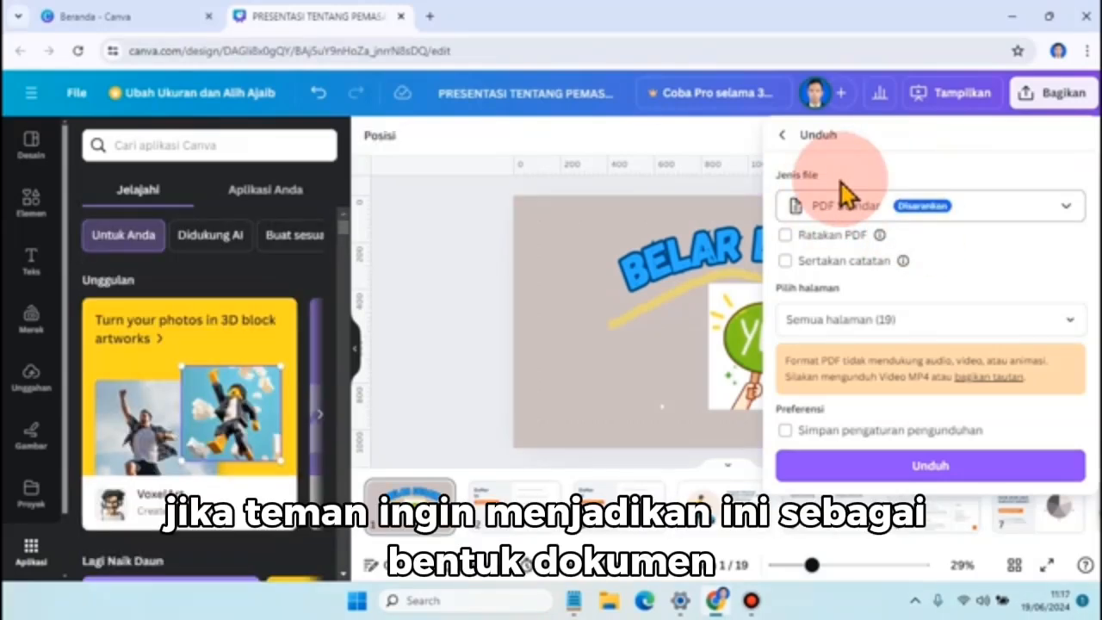
click(851, 204)
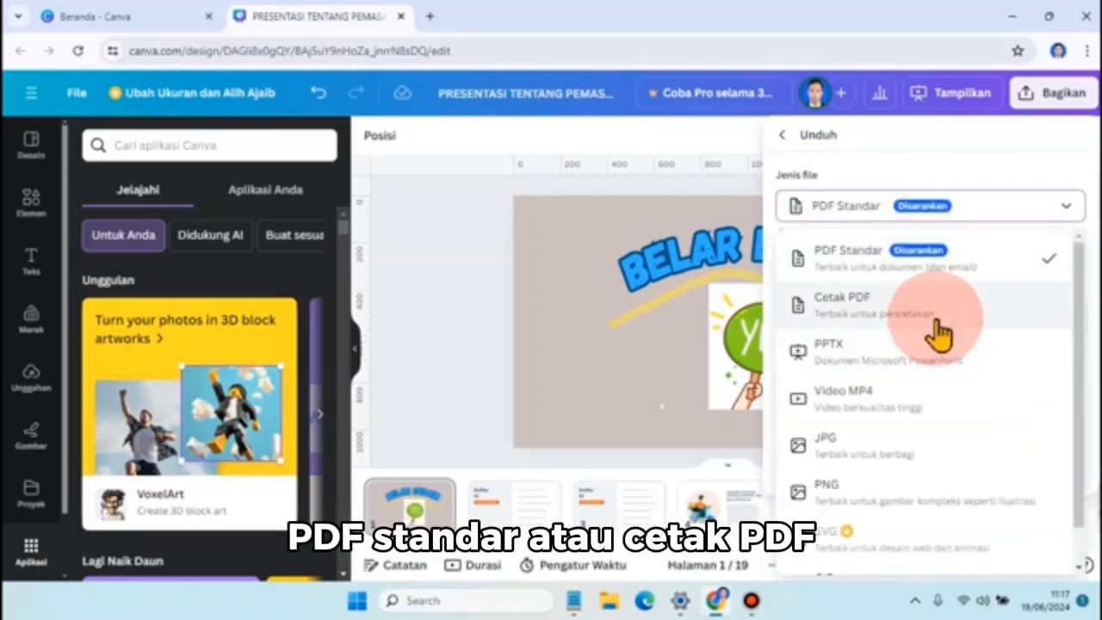
scroll(913, 379, down, 1)
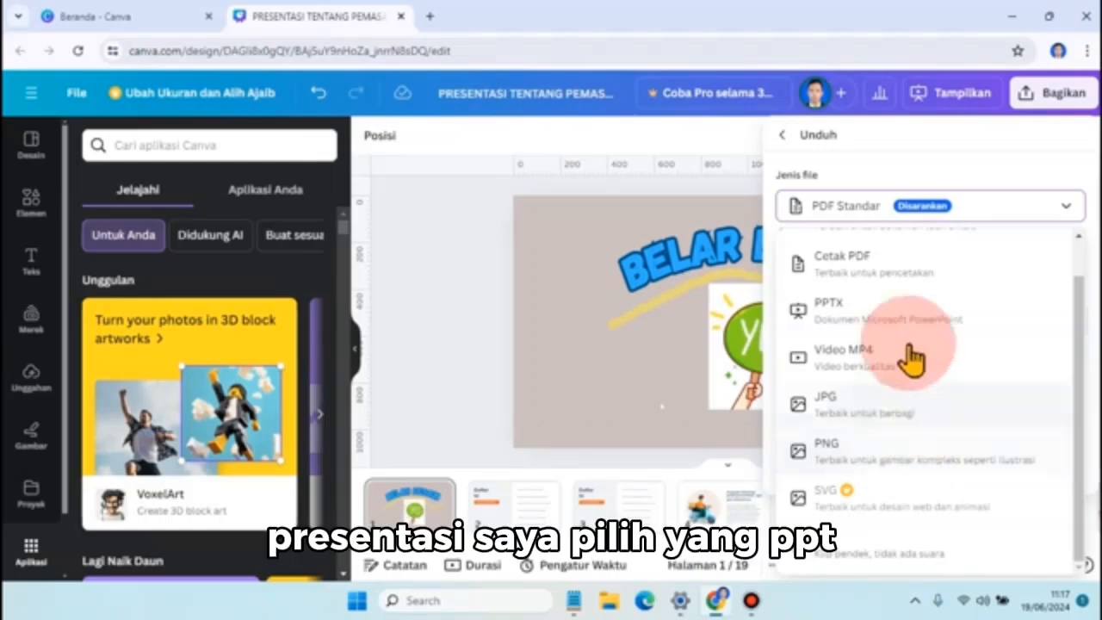
click(866, 315)
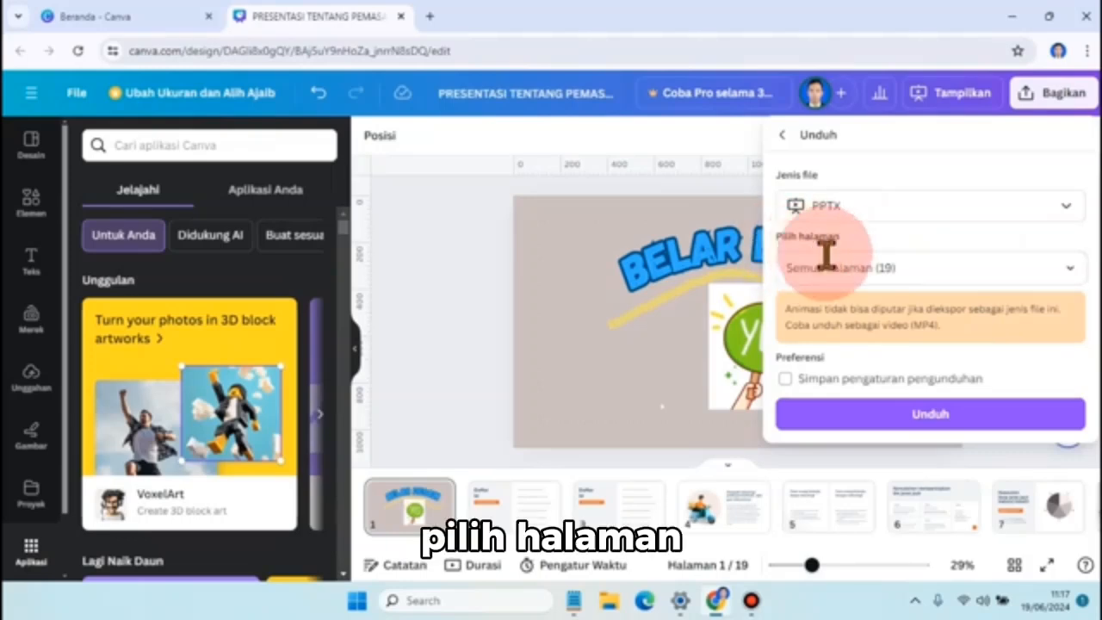
- Try deselecting and reselecting all pages and page 1 in the export's page selection, ending with all 19 pages included
click(1013, 274)
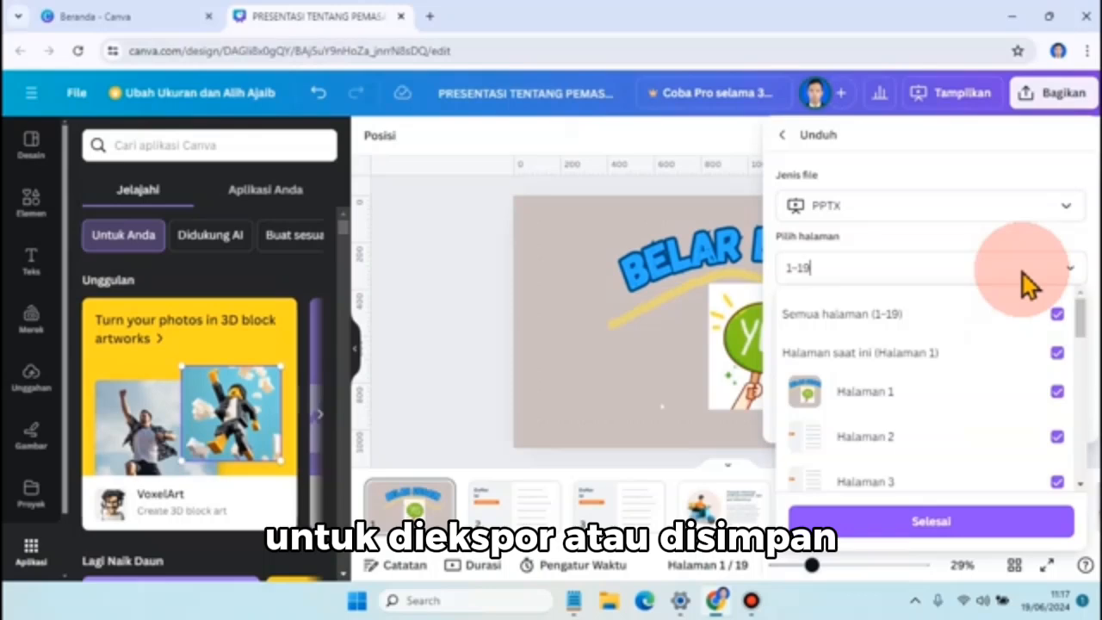
click(1057, 316)
click(1060, 317)
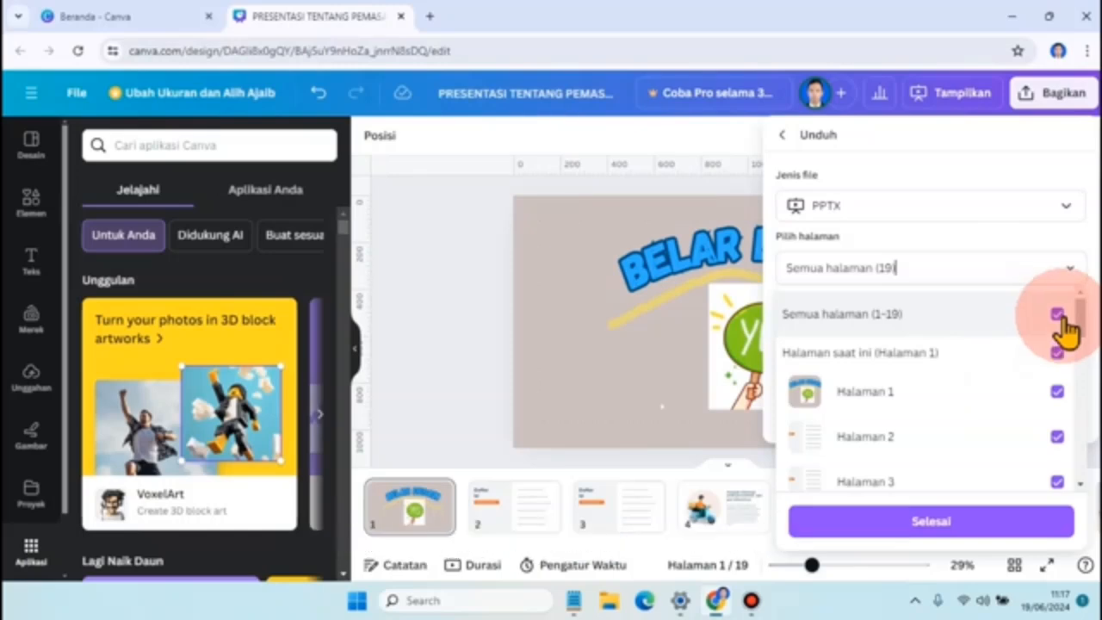
scroll(1068, 340, down, 2)
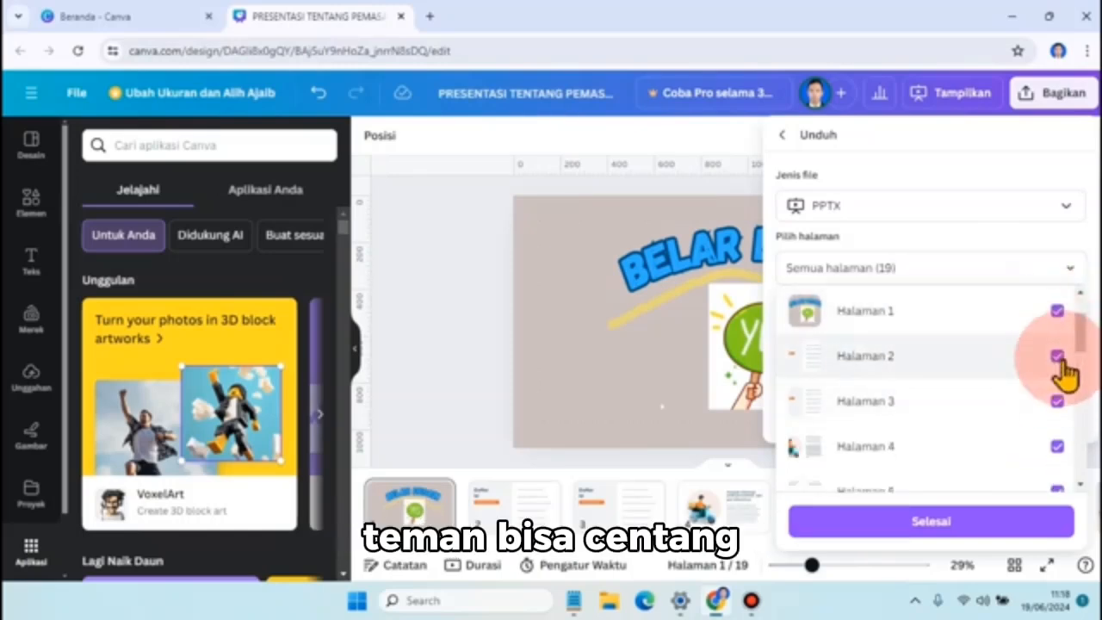
click(1059, 312)
click(1059, 314)
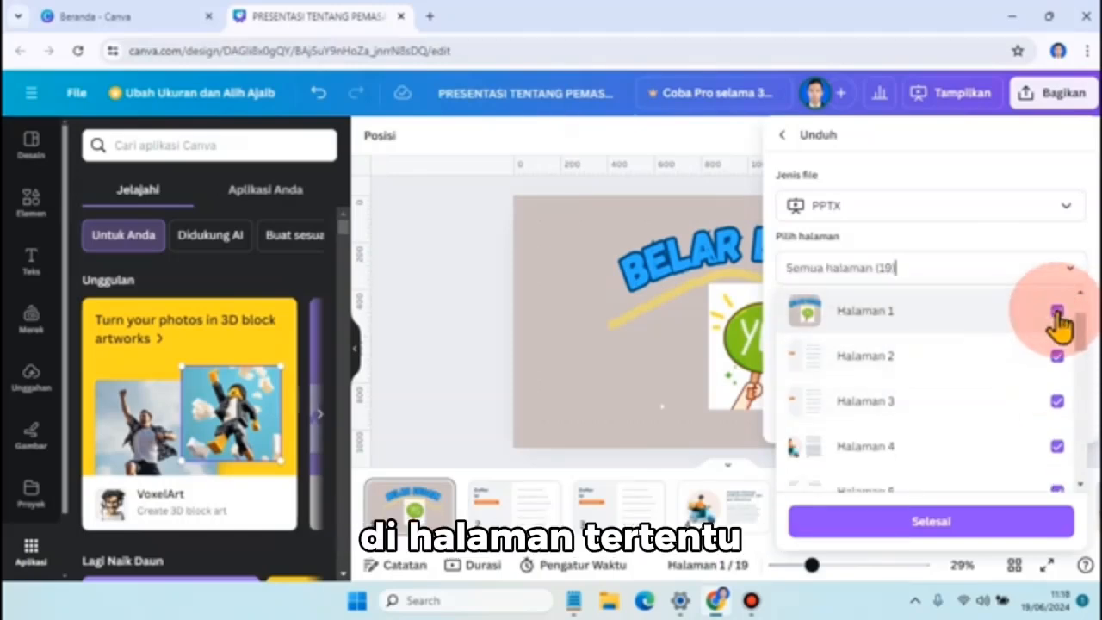
scroll(1055, 321, up, 2)
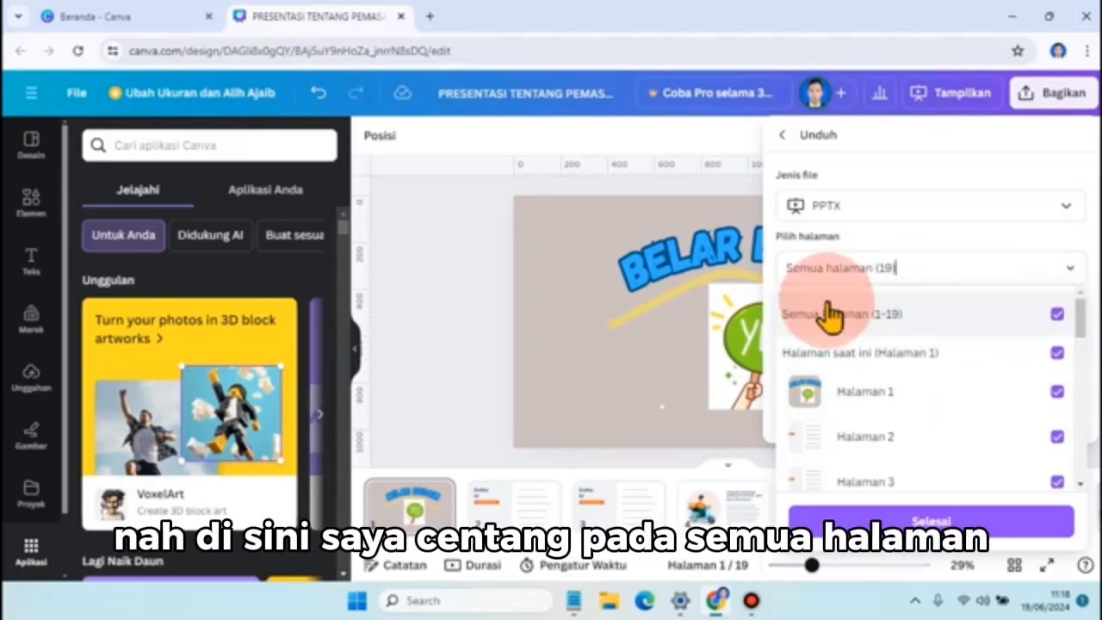
click(1059, 314)
click(1061, 321)
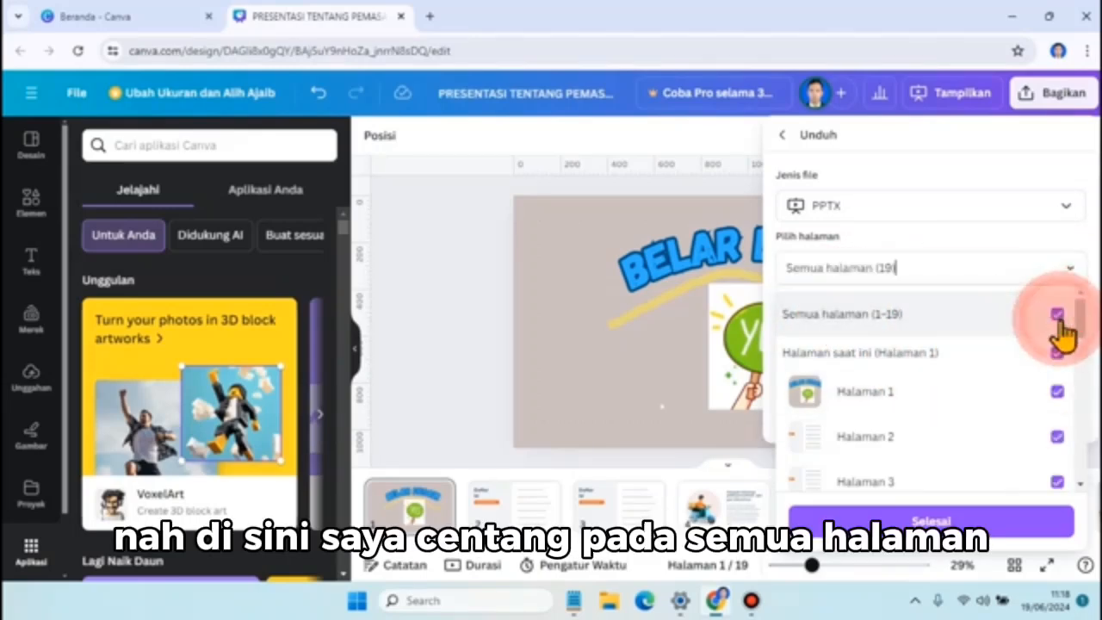
click(1070, 268)
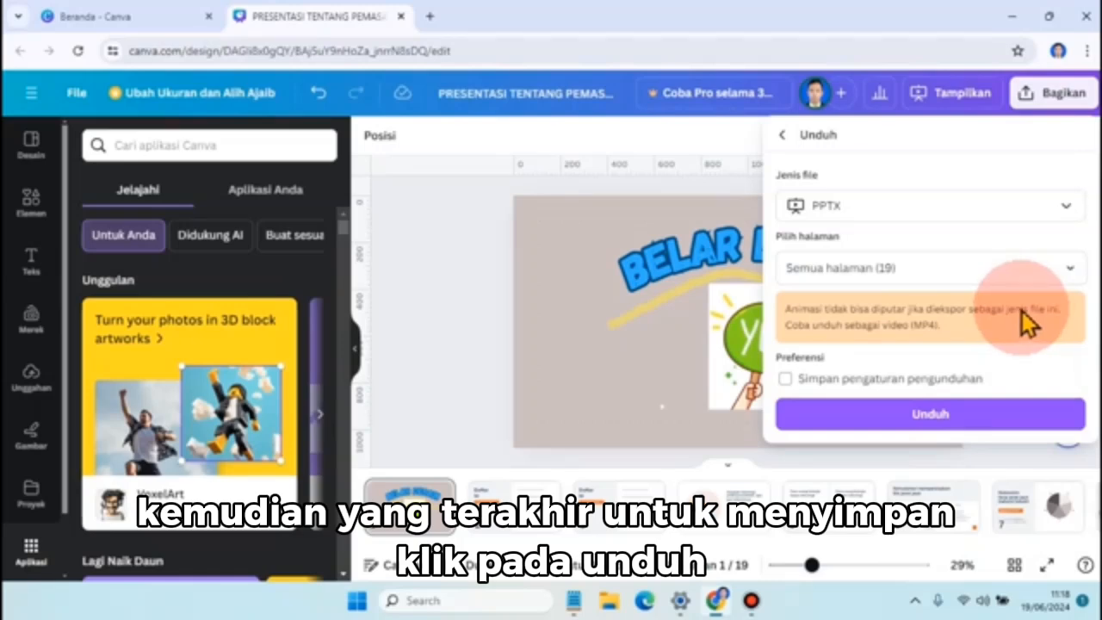
- Download all 19 pages of the presentation as a PPTX file
click(971, 417)
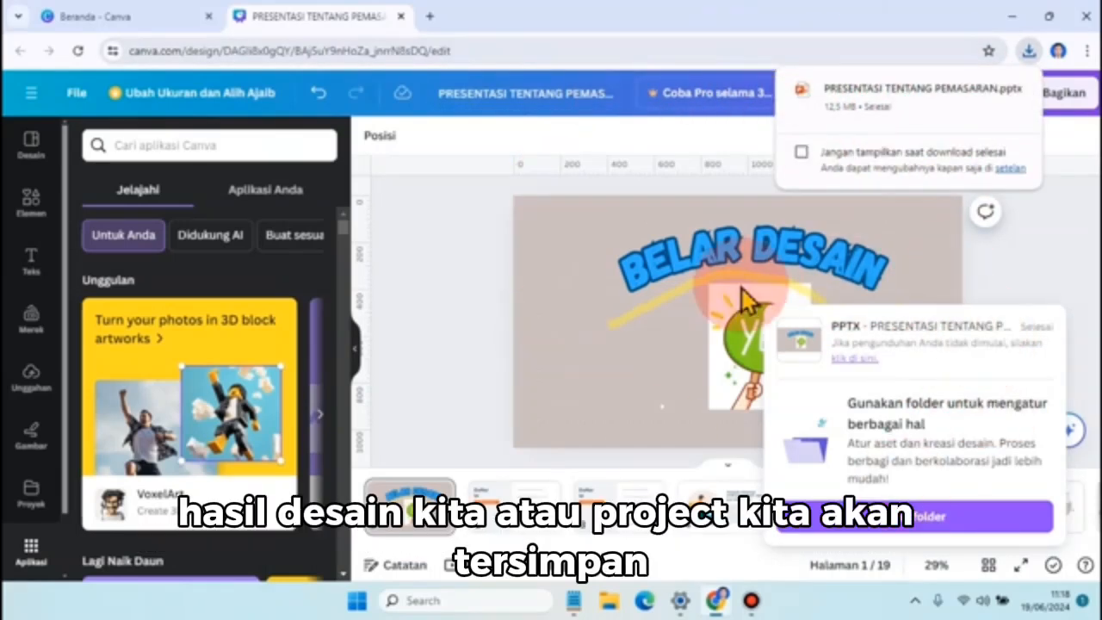
mouse_move(962, 97)
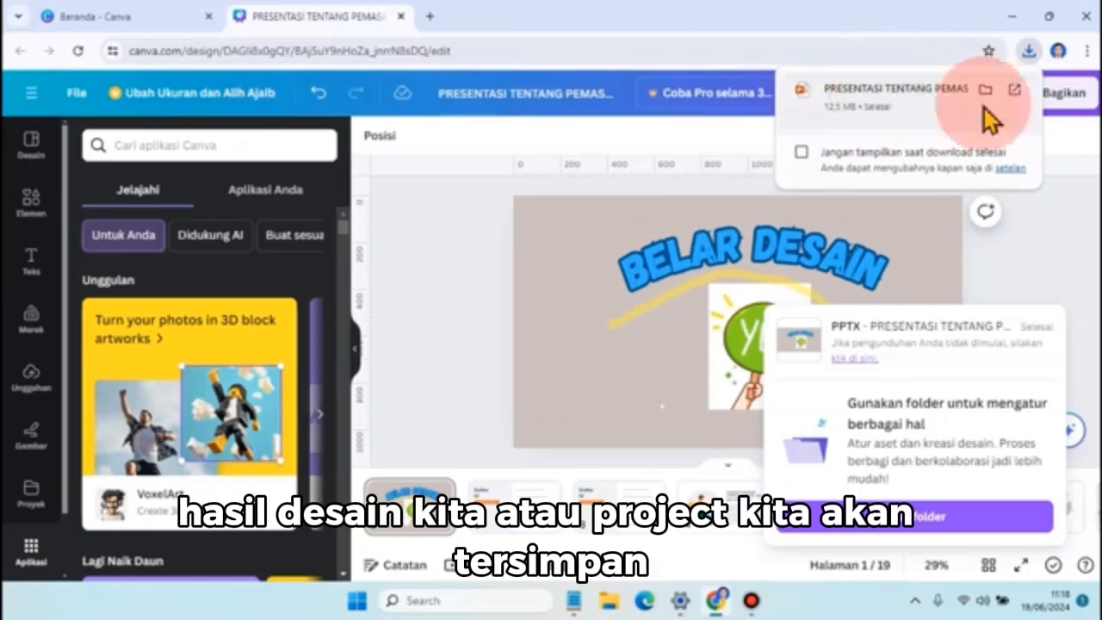